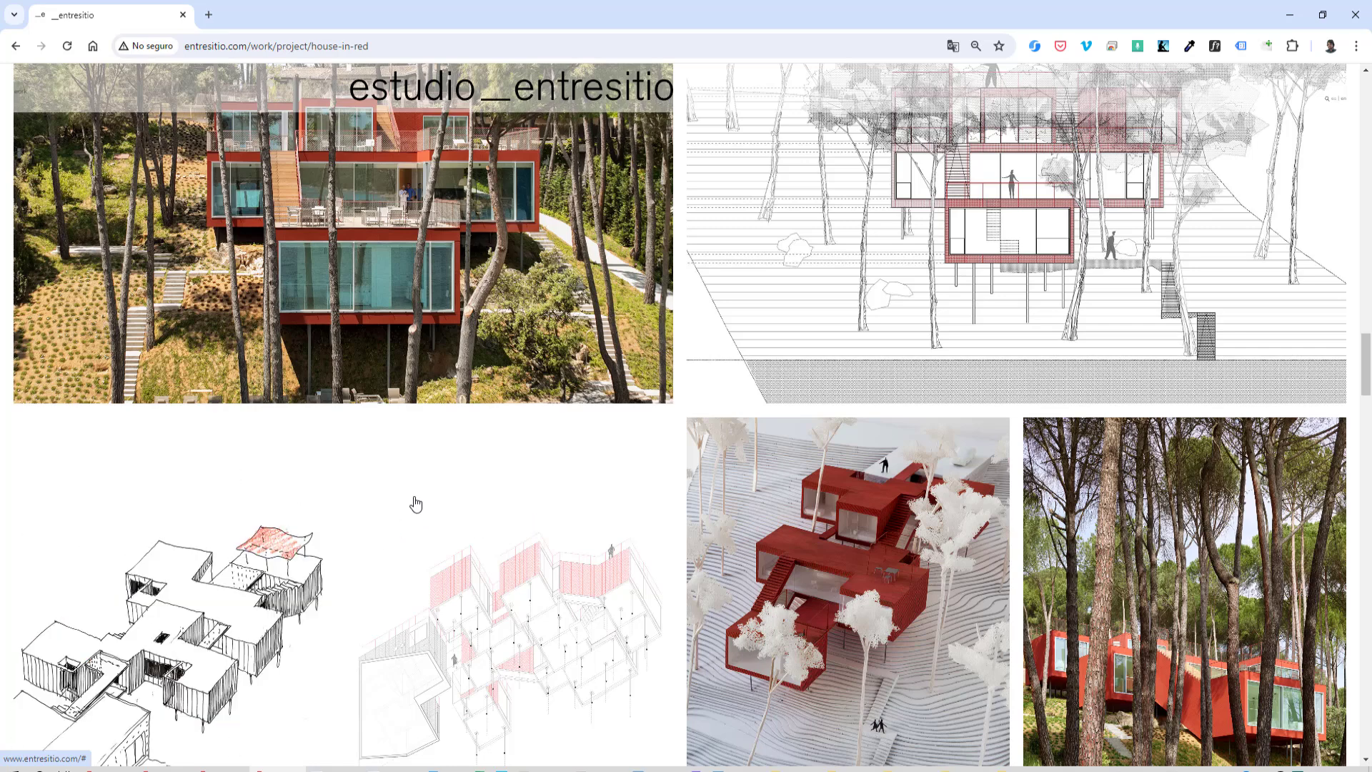
Step: Look through the photos and drawings on the house-in-red project page, and switch to Revit
{"action": "scroll", "coordinate": [416, 504], "scroll_direction": "up", "scroll_amount": 3}
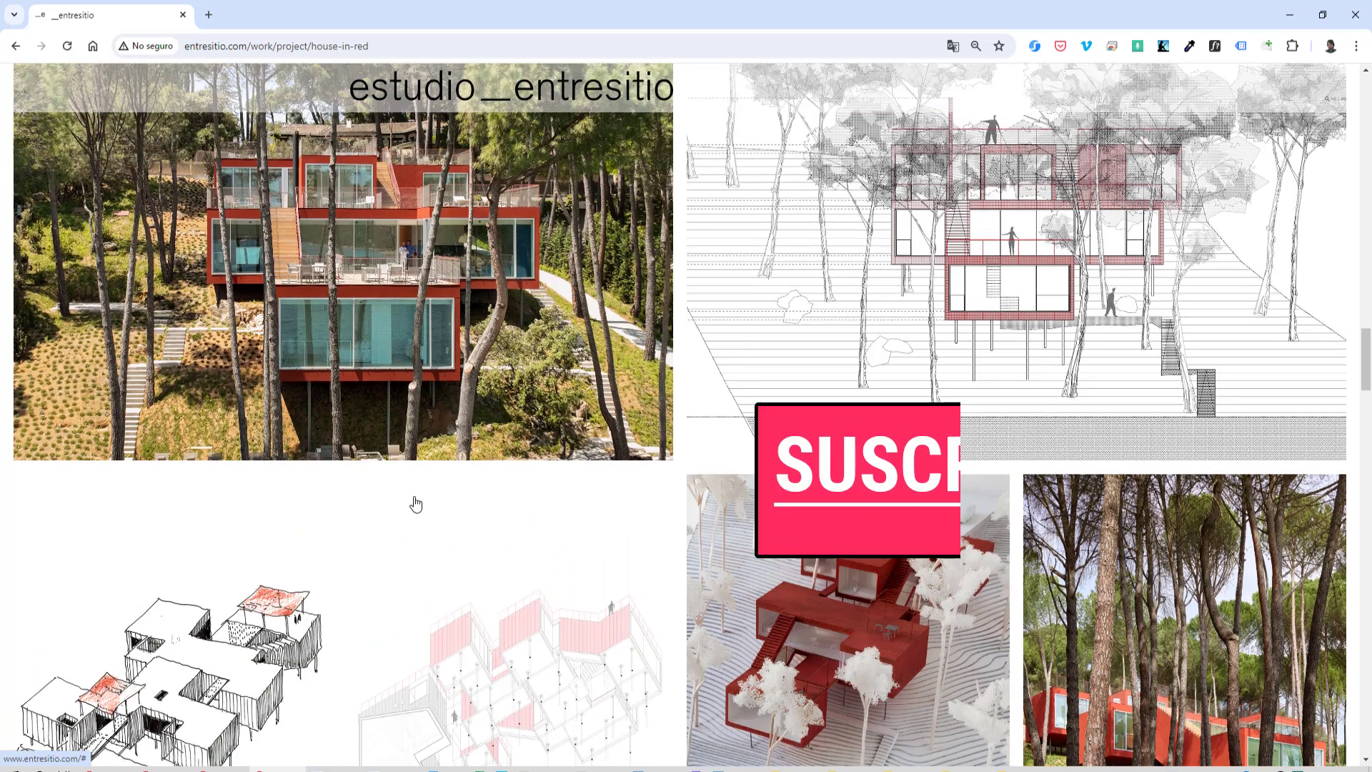
{"action": "scroll", "coordinate": [416, 504], "scroll_direction": "up", "scroll_amount": 5}
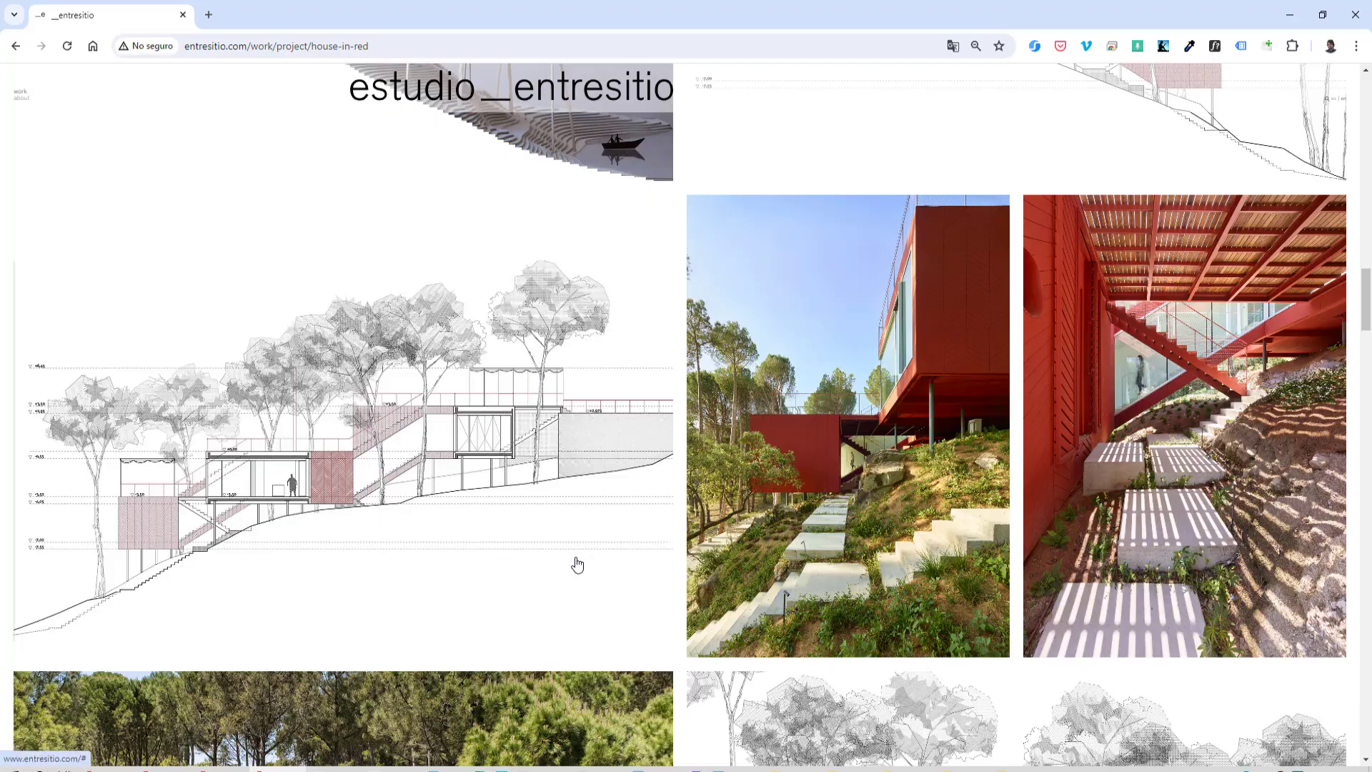
{"action": "left_click", "coordinate": [361, 718]}
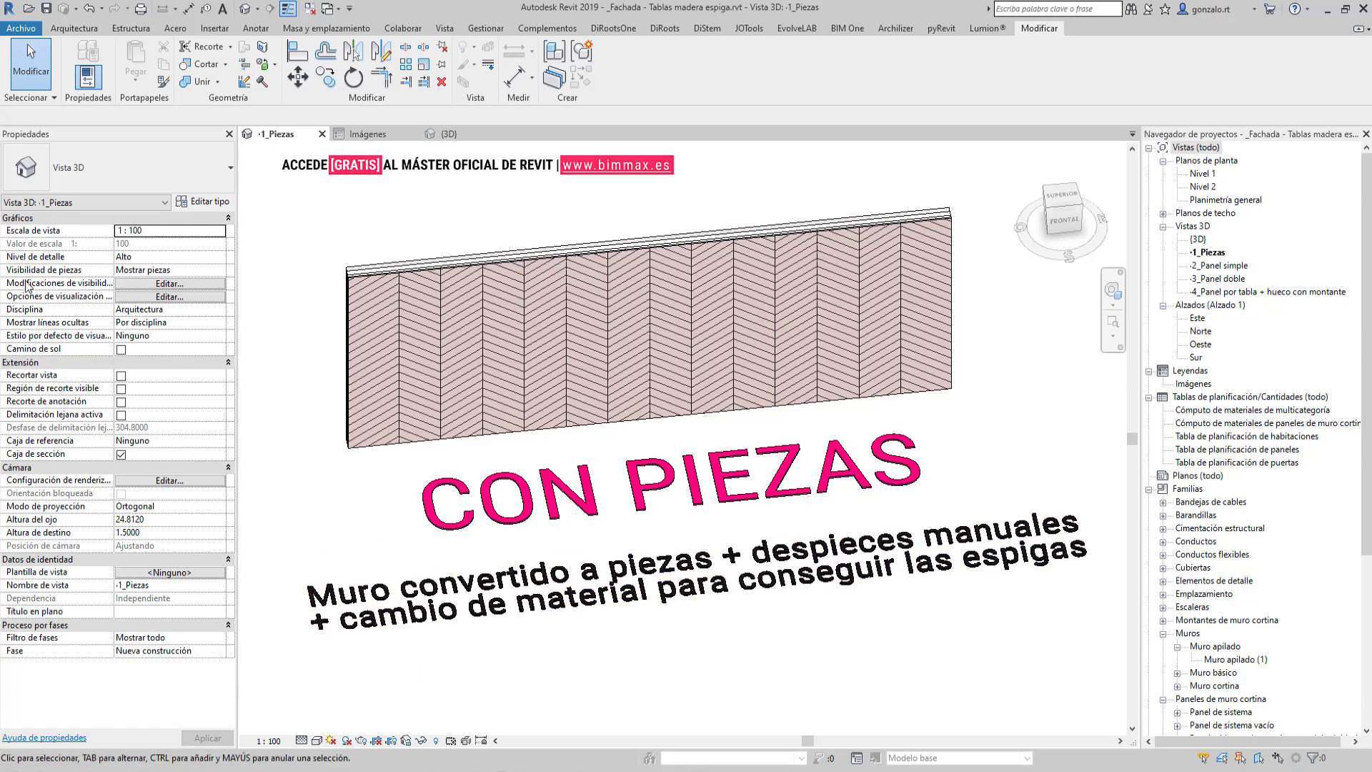
Step: Compare the wall with and without parts by setting parts visibility to Mostrar original, selecting the wall, and restoring Mostrar piezas
{"action": "left_click", "coordinate": [221, 271]}
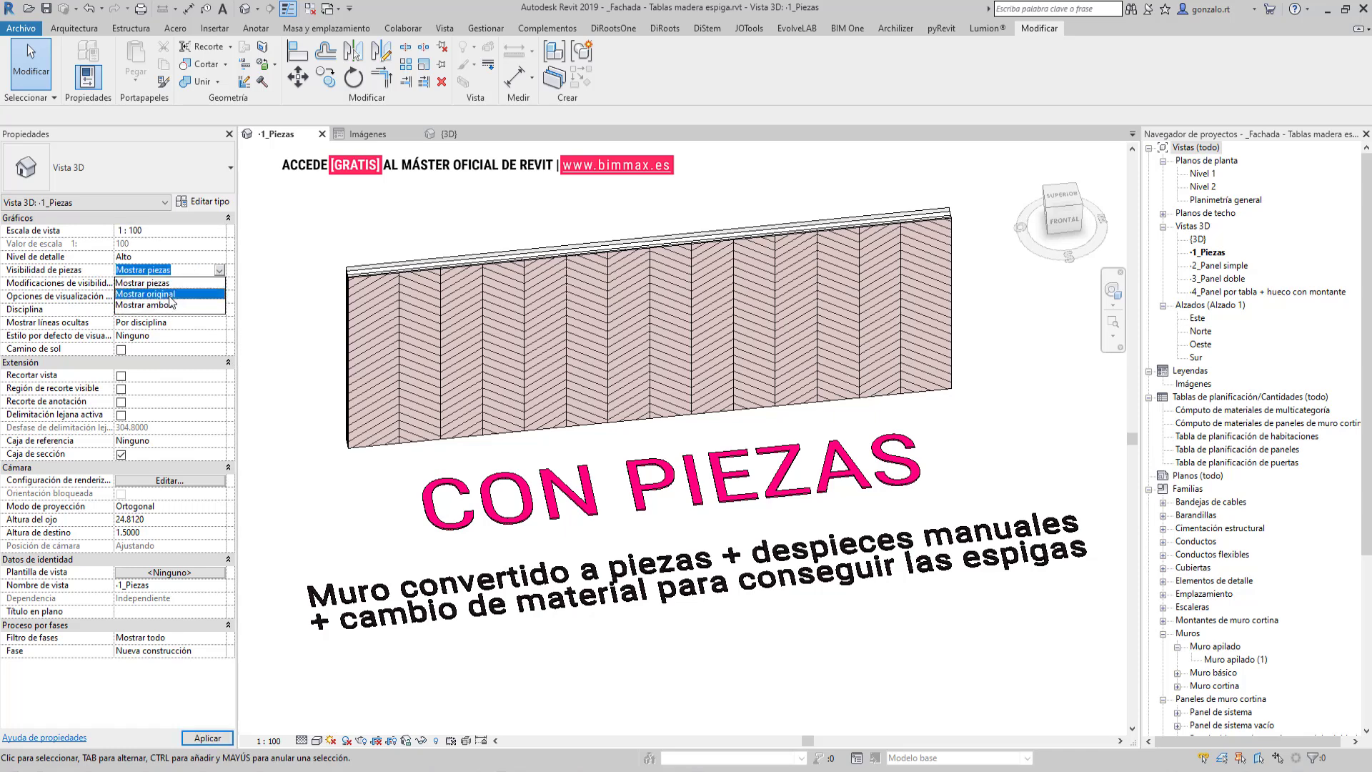
{"action": "left_click", "coordinate": [145, 294]}
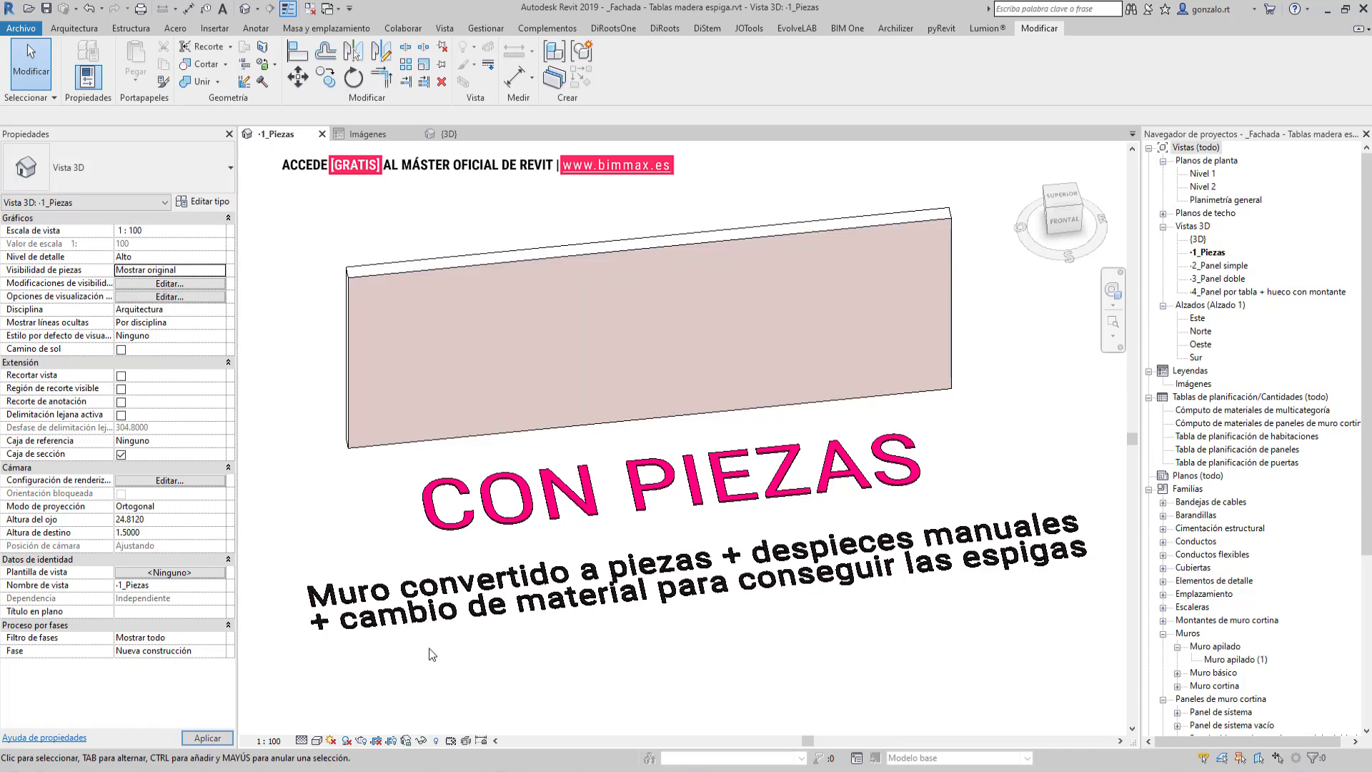
{"action": "left_click", "coordinate": [599, 340]}
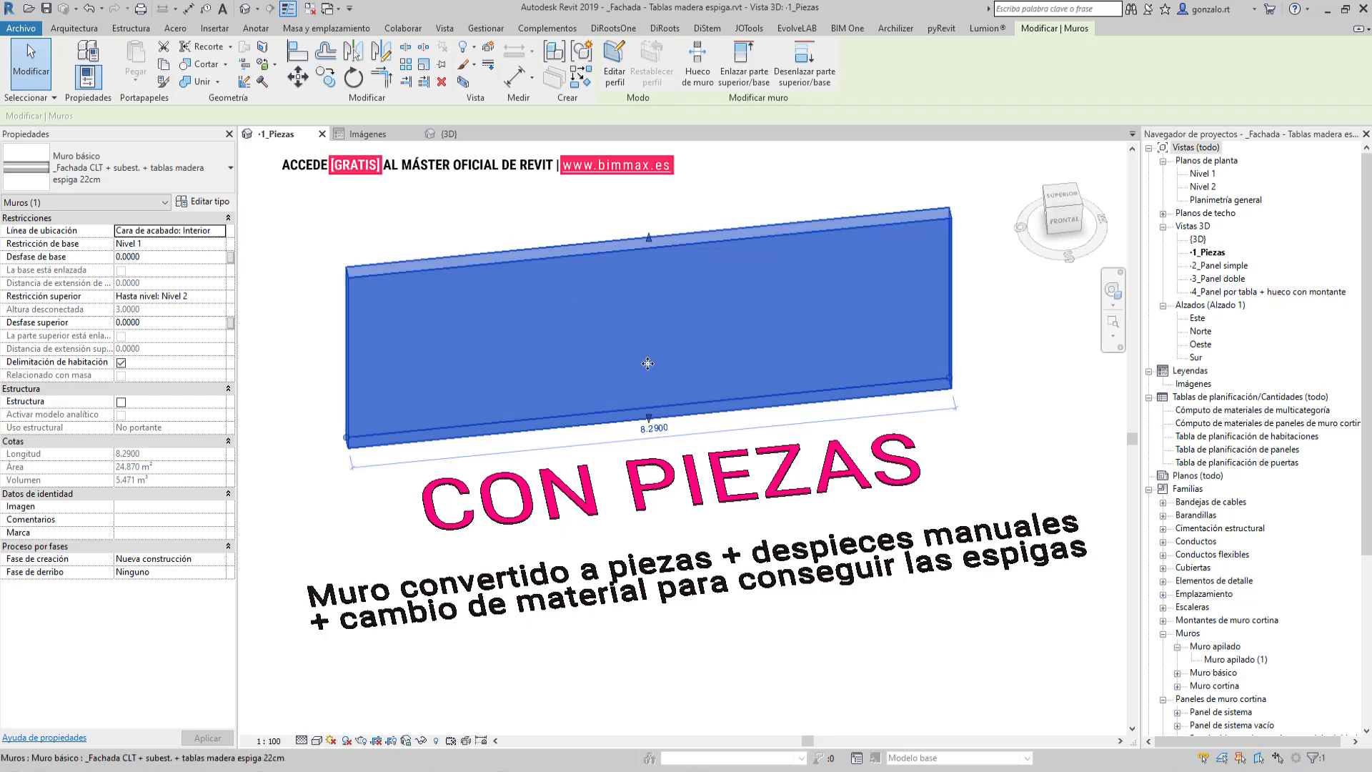
{"action": "left_click", "coordinate": [748, 626]}
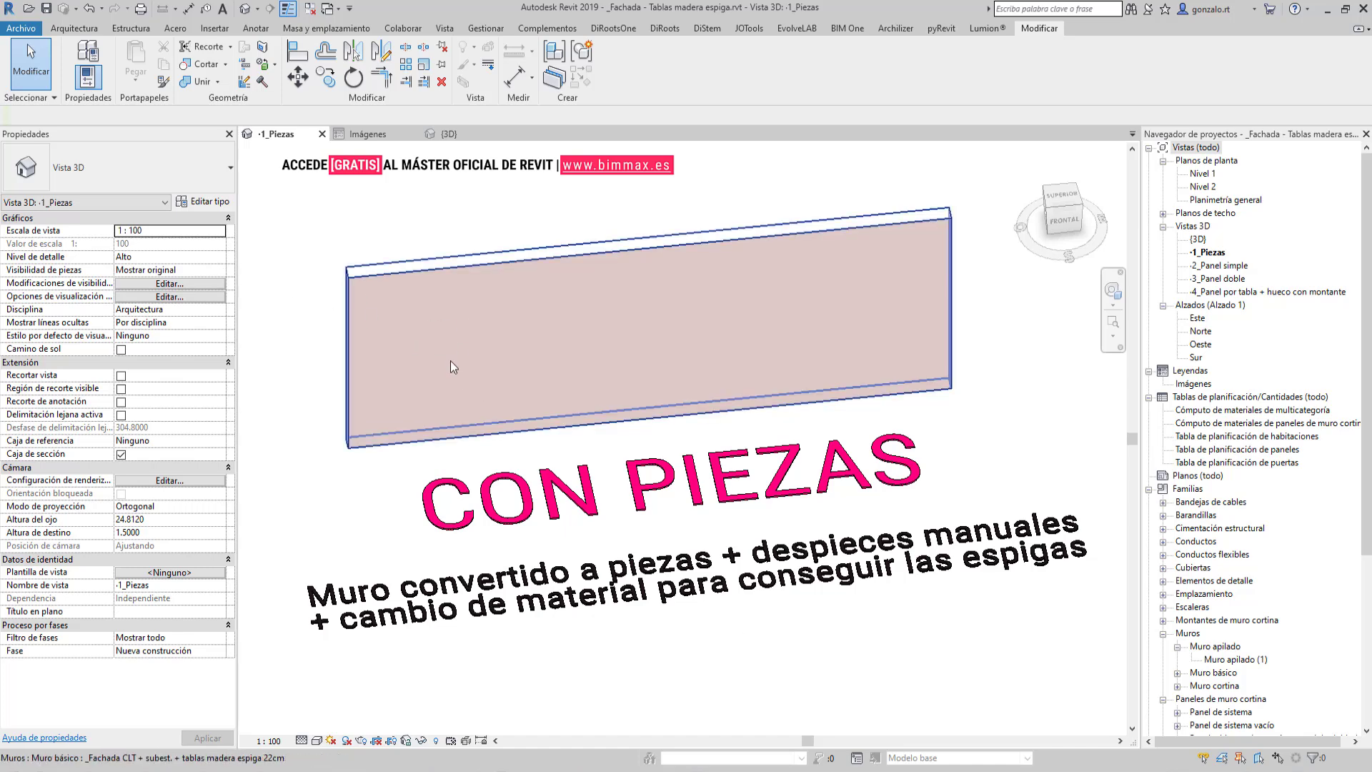
{"action": "left_click", "coordinate": [220, 267]}
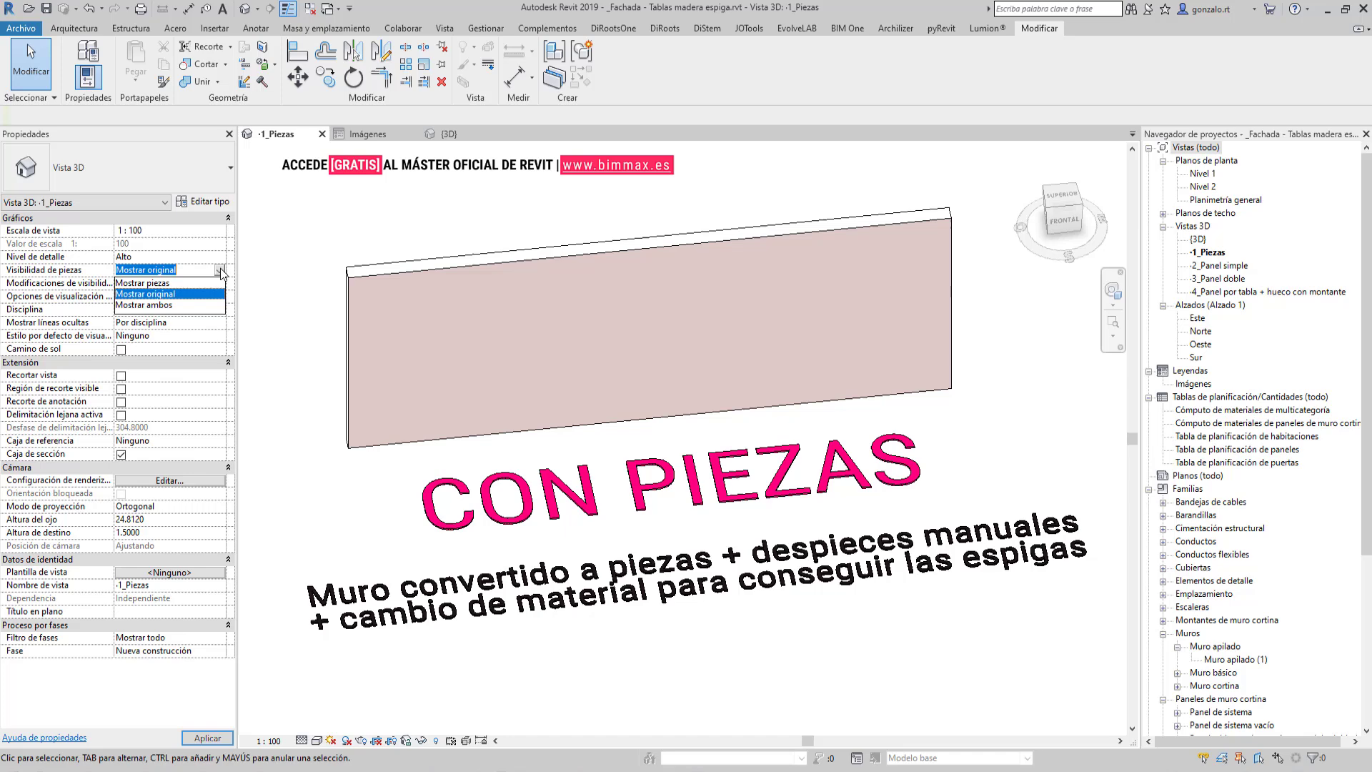
{"action": "left_click", "coordinate": [160, 283]}
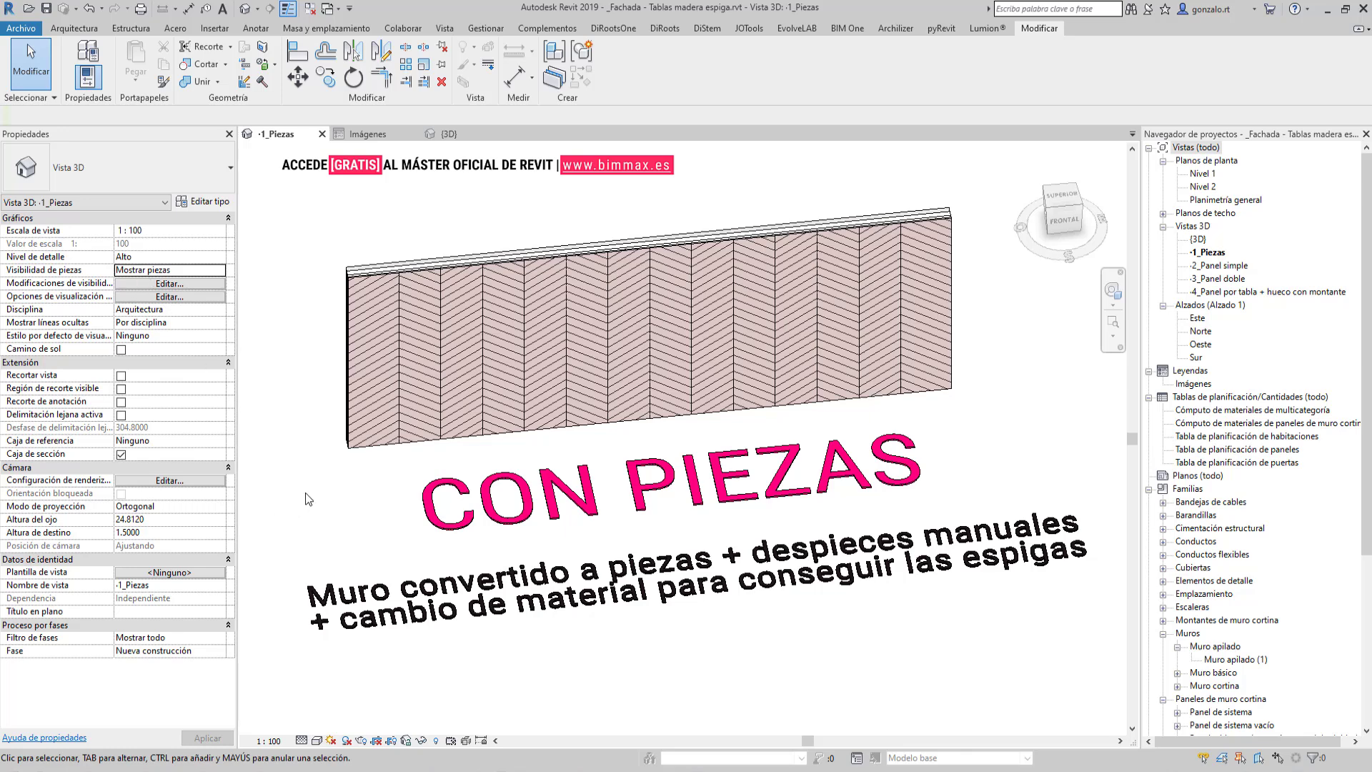
Step: Select the second front part of the wall and examine the division sketch that splits the cladding, leaving it unedited
{"action": "left_click", "coordinate": [409, 380]}
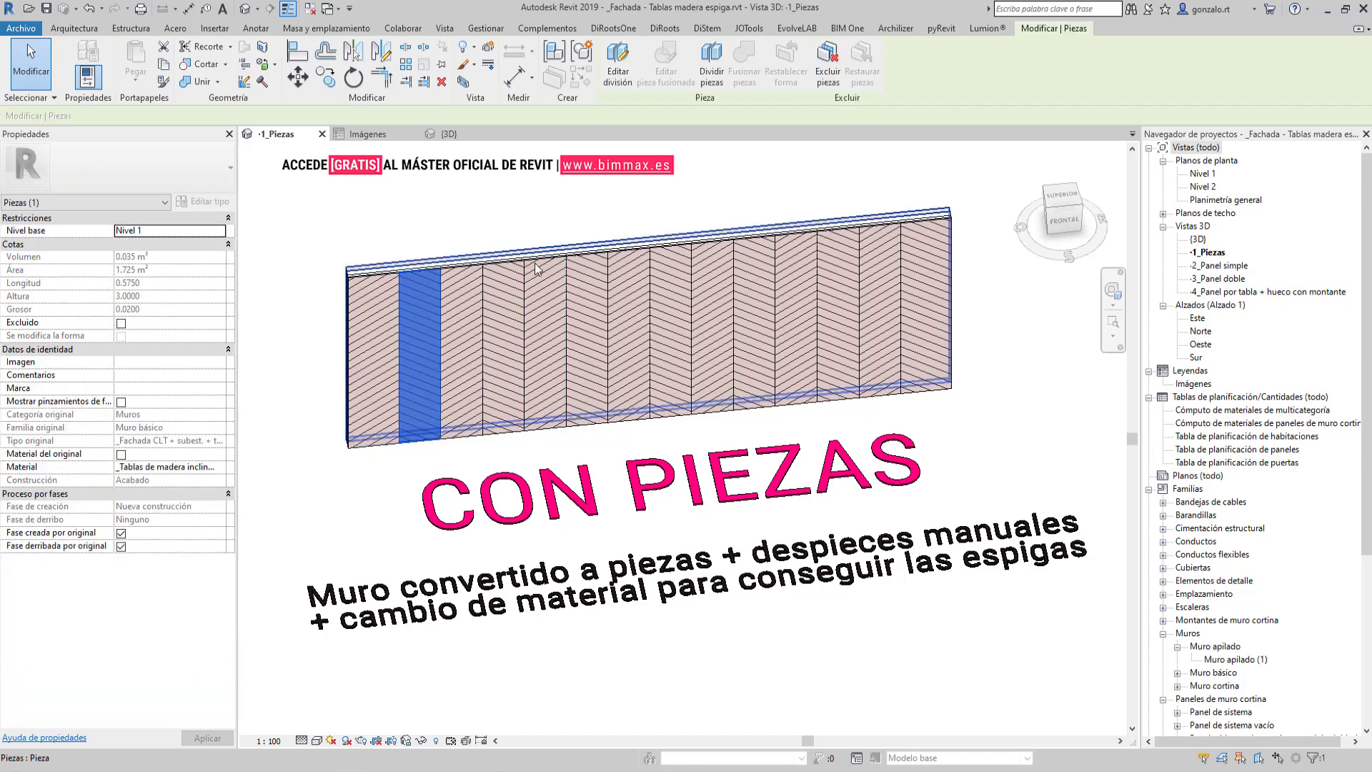
{"action": "left_click", "coordinate": [616, 78]}
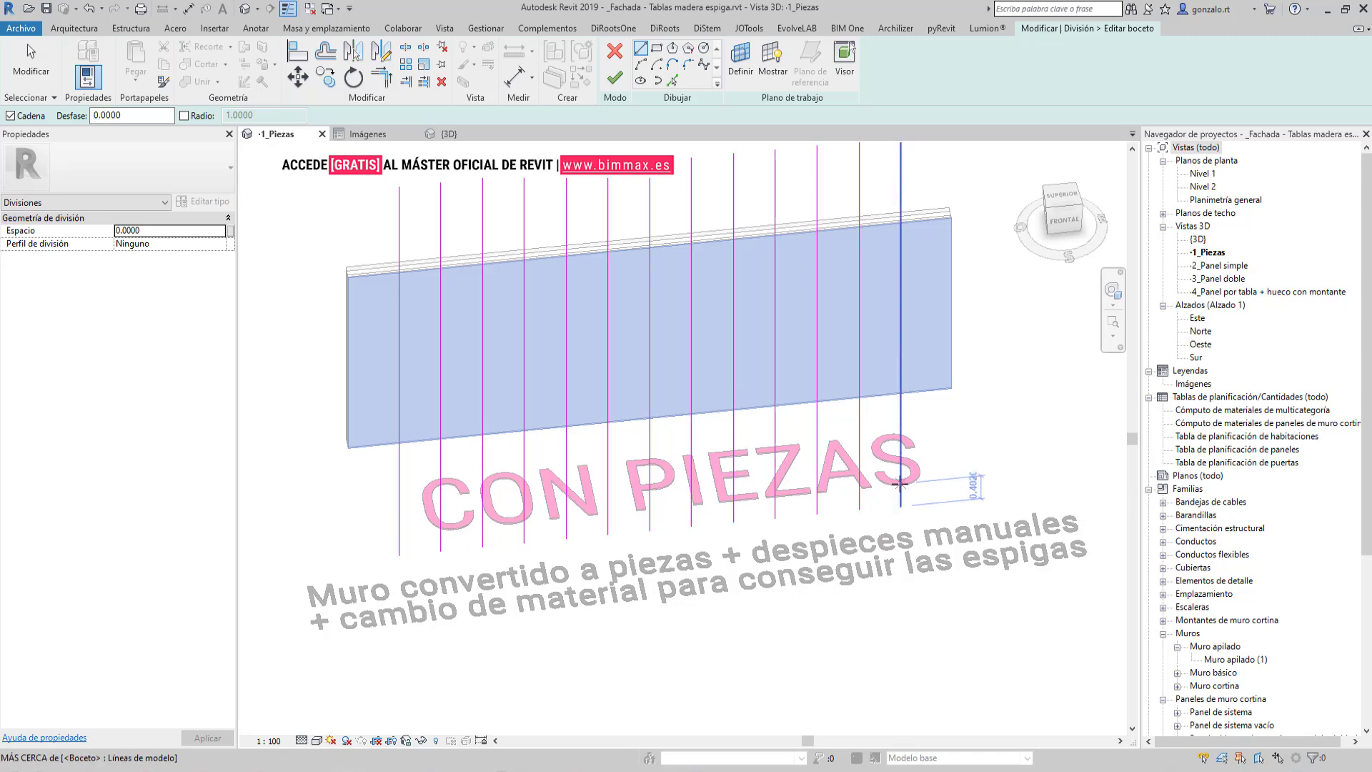
{"action": "key", "text": "Escape"}
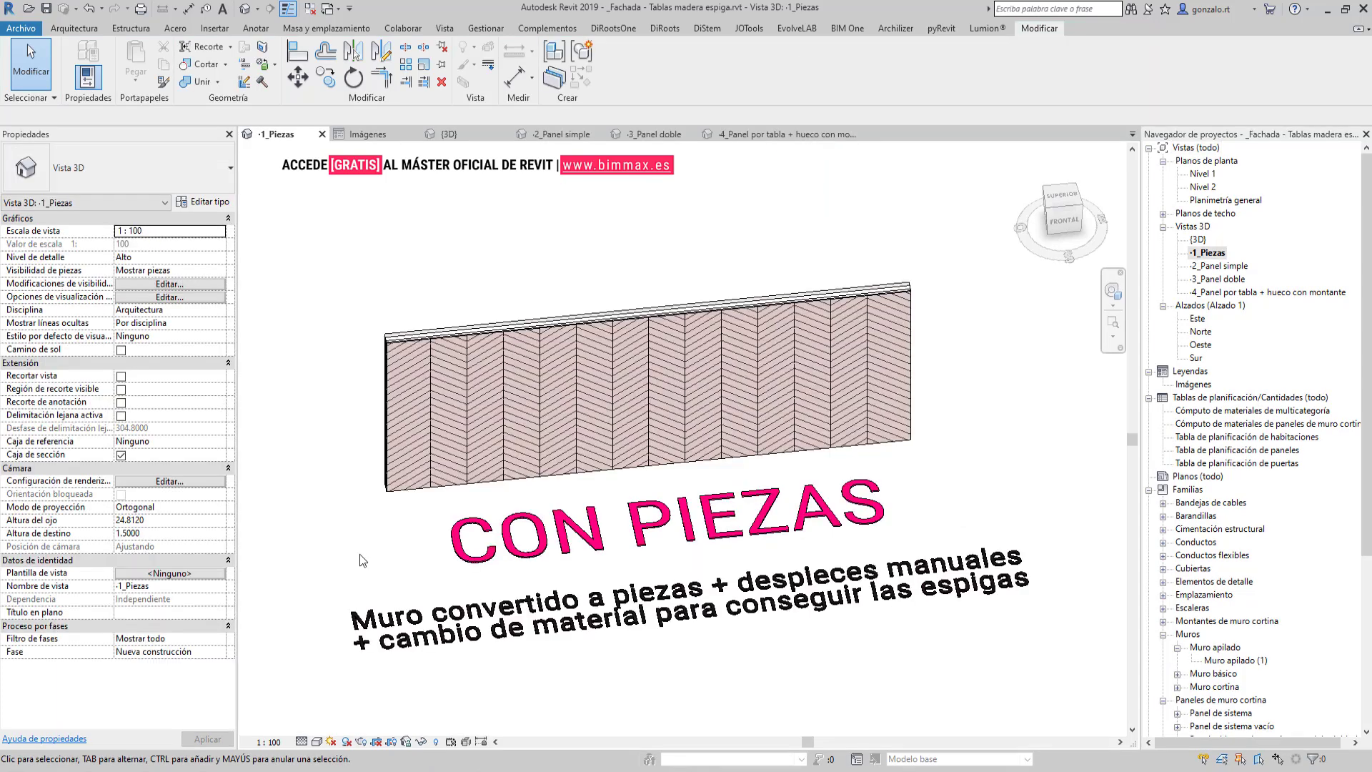
Step: Select every other cladding part from the wall's left end to show the strips with one board slope, and clear the selection
{"action": "left_click", "coordinate": [409, 454]}
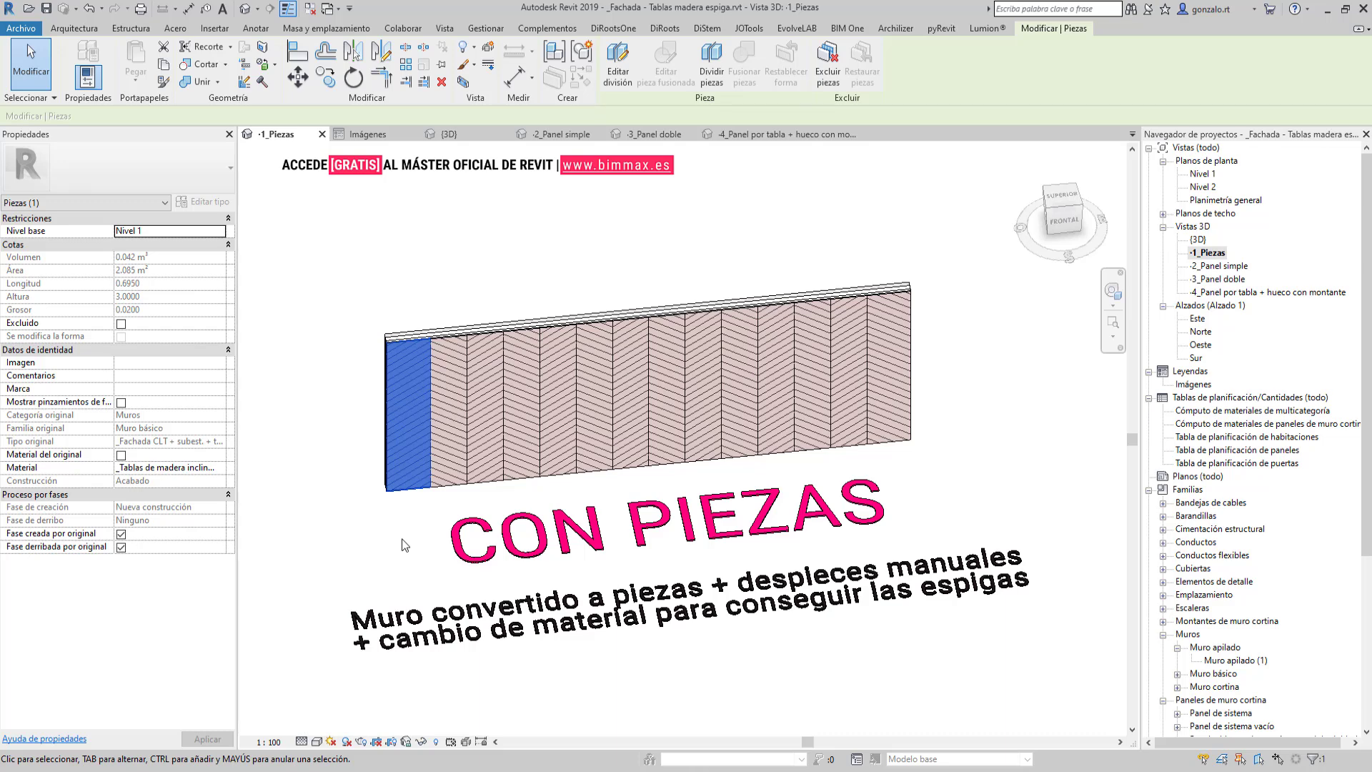
{"action": "left_click", "coordinate": [485, 428], "text": "ctrl"}
{"action": "left_click", "coordinate": [558, 425], "text": "ctrl"}
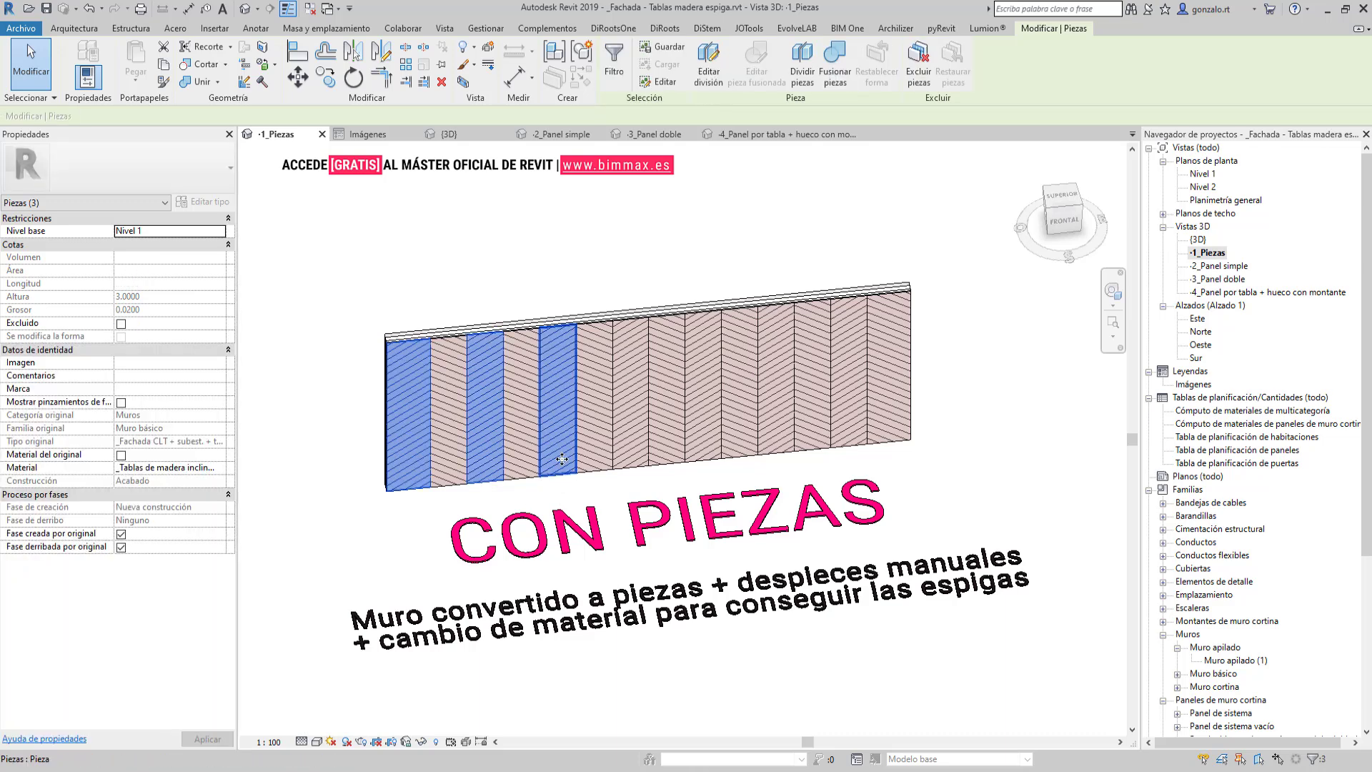
{"action": "left_click", "coordinate": [629, 443], "text": "ctrl"}
{"action": "left_click", "coordinate": [703, 440], "text": "ctrl"}
{"action": "left_click", "coordinate": [776, 439], "text": "ctrl"}
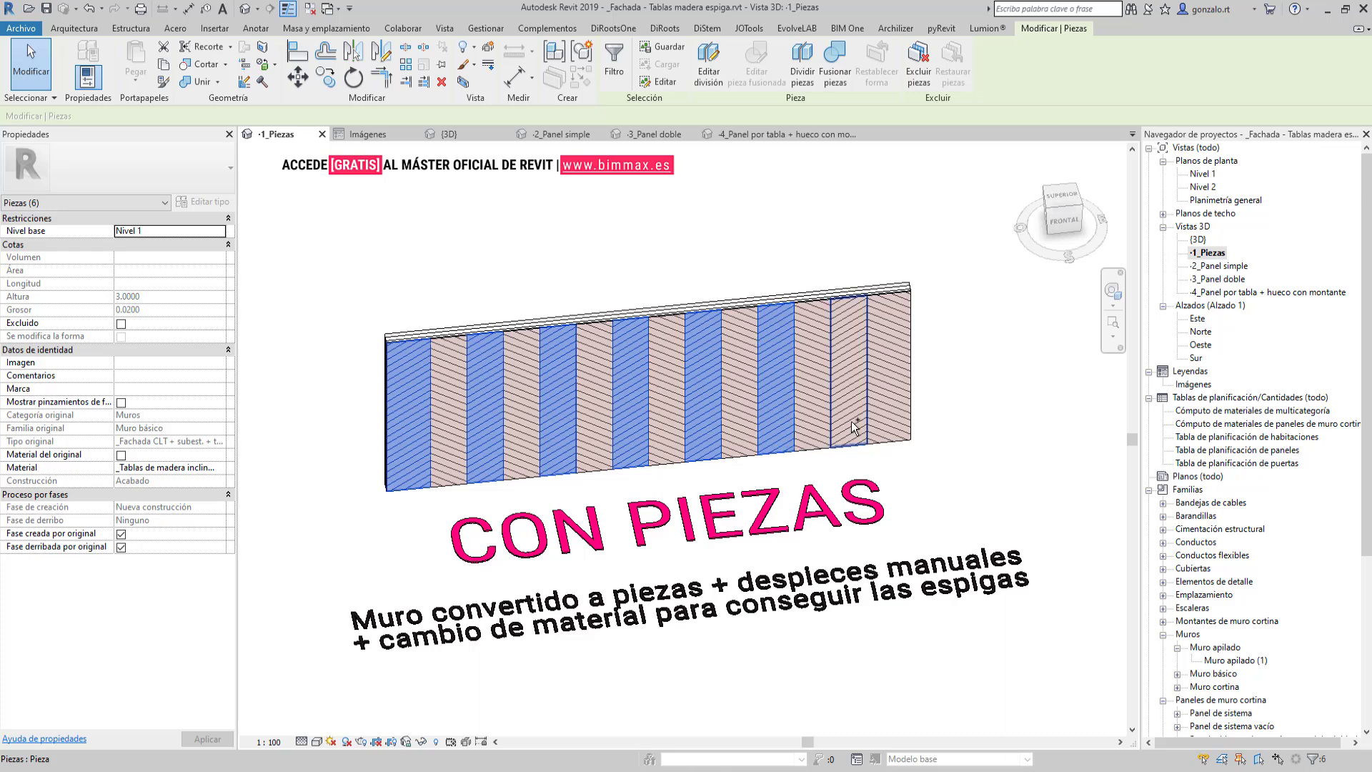
{"action": "left_click", "coordinate": [853, 427], "text": "ctrl"}
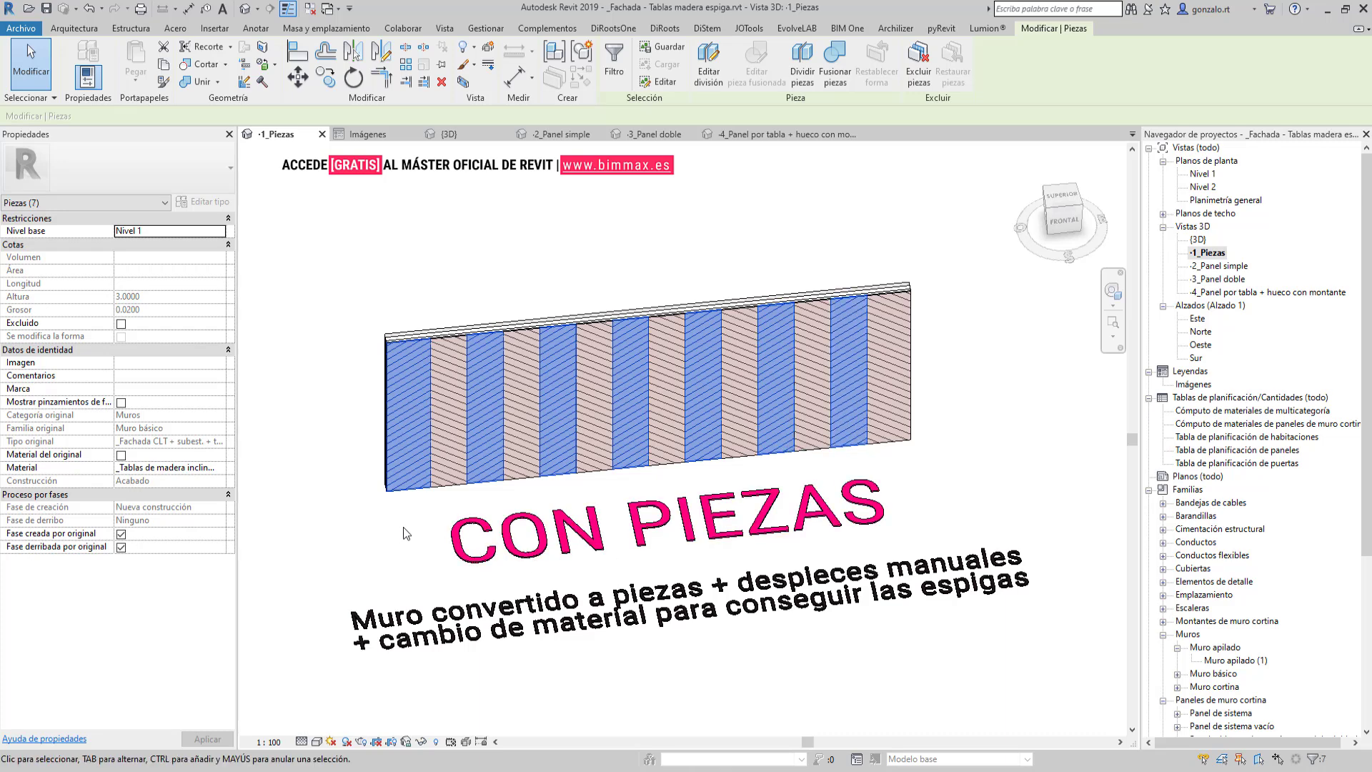
{"action": "left_click", "coordinate": [403, 526]}
Step: Select alternate cladding parts starting with the second strip to show the opposite board slope, and clear the selection
{"action": "left_click", "coordinate": [448, 465]}
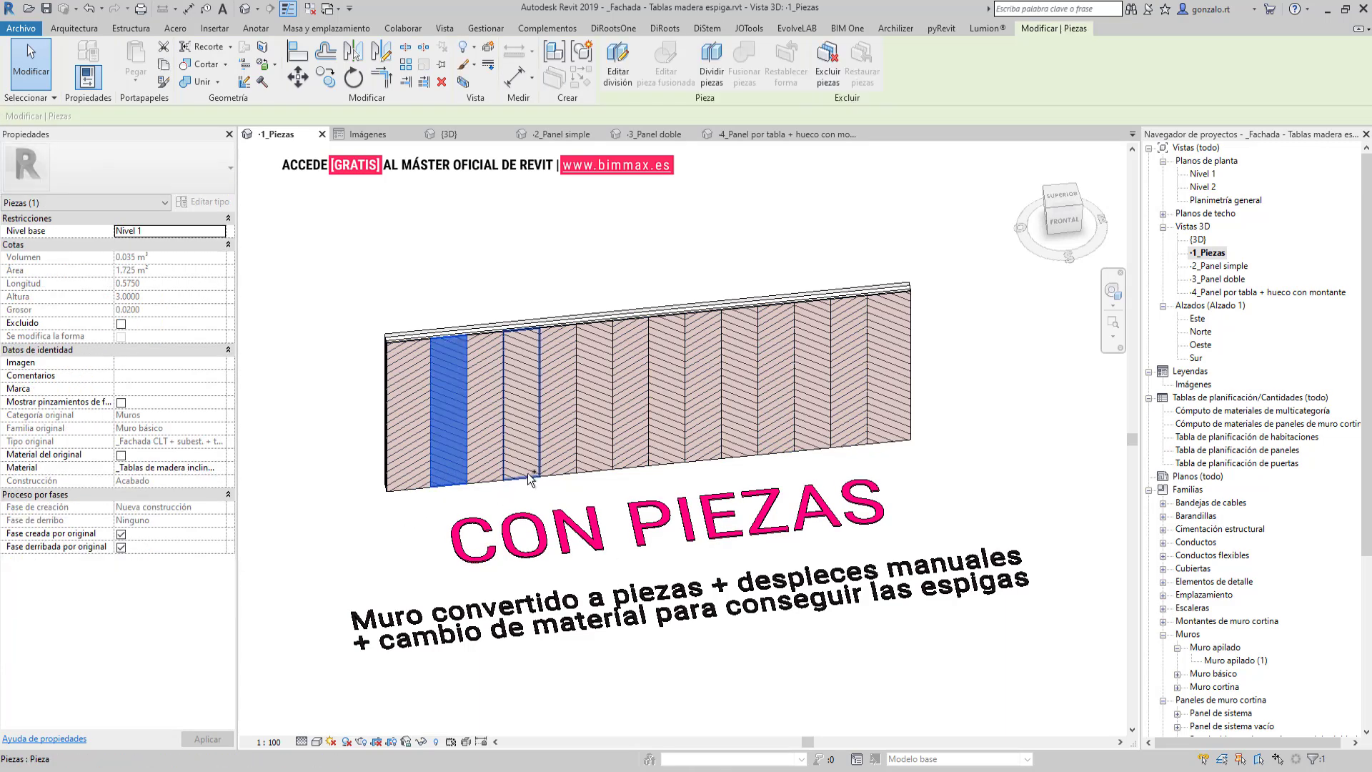
{"action": "left_click", "coordinate": [594, 443], "text": "ctrl"}
{"action": "left_click", "coordinate": [666, 432], "text": "ctrl"}
{"action": "left_click", "coordinate": [739, 425], "text": "ctrl"}
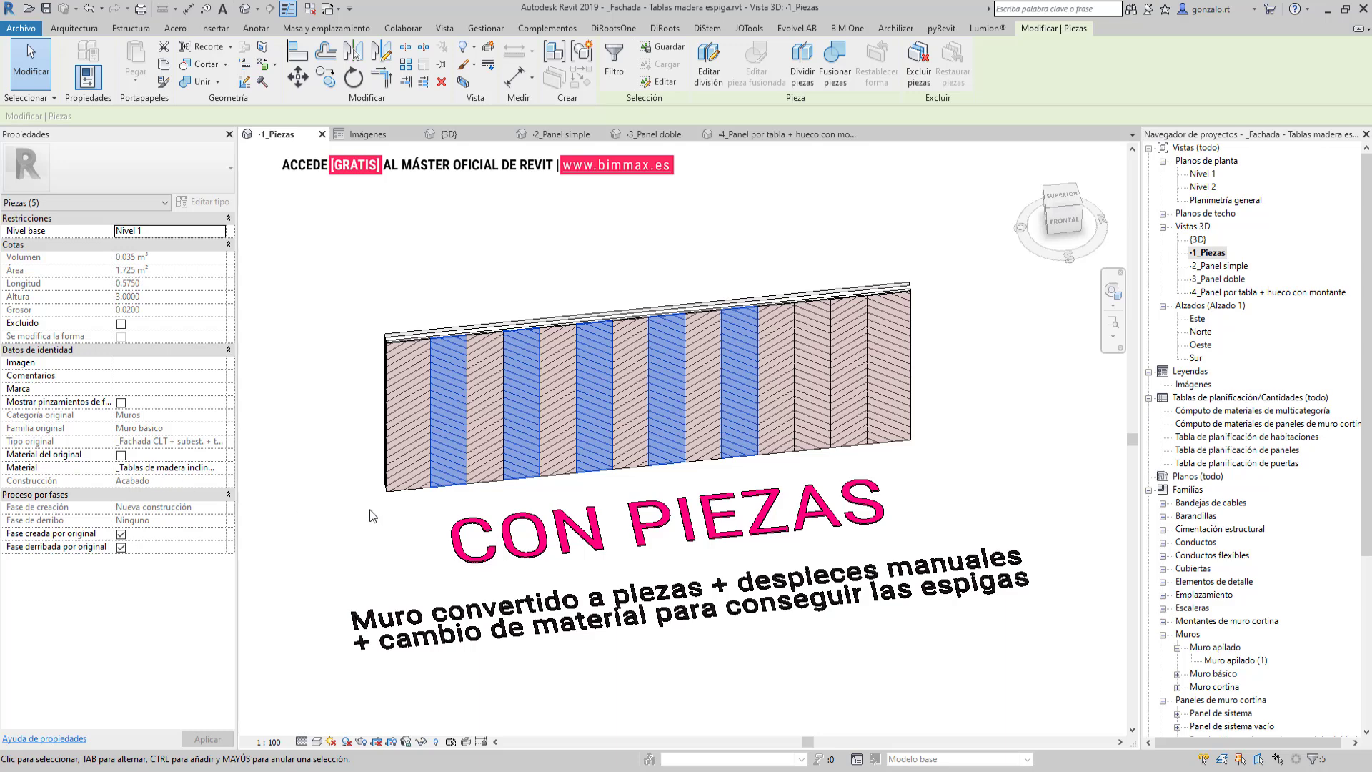
{"action": "left_click", "coordinate": [411, 540]}
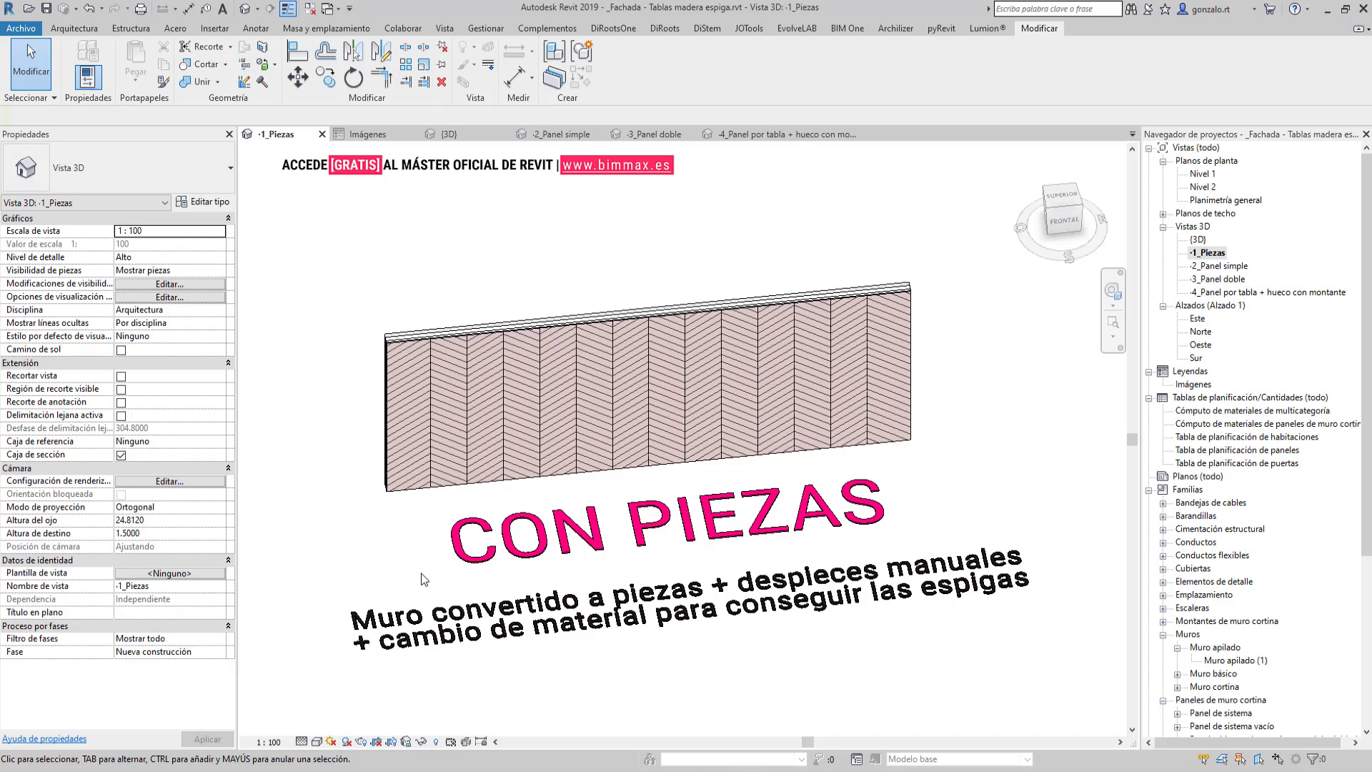
Step: Check the properties and material of the first cladding part at the wall's left end
{"action": "left_click", "coordinate": [427, 452]}
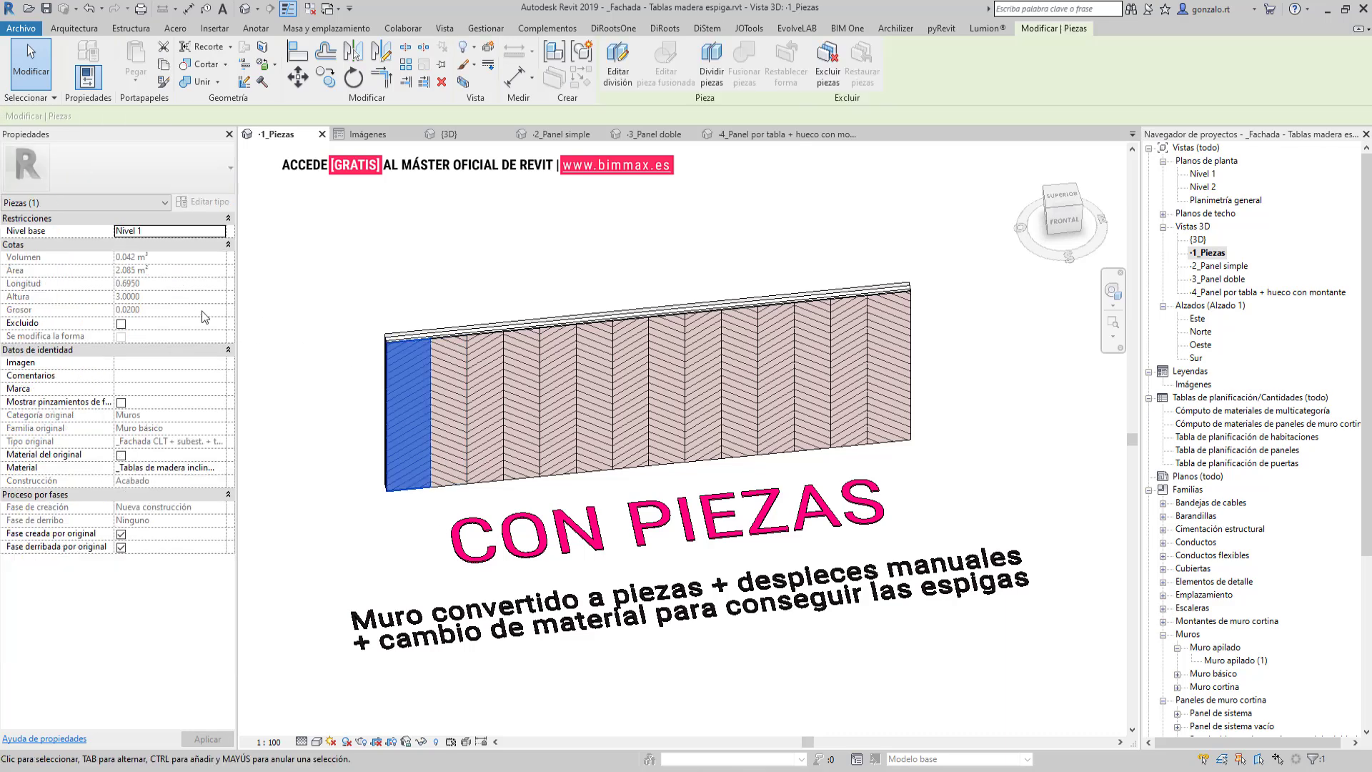
{"action": "left_click", "coordinate": [550, 575]}
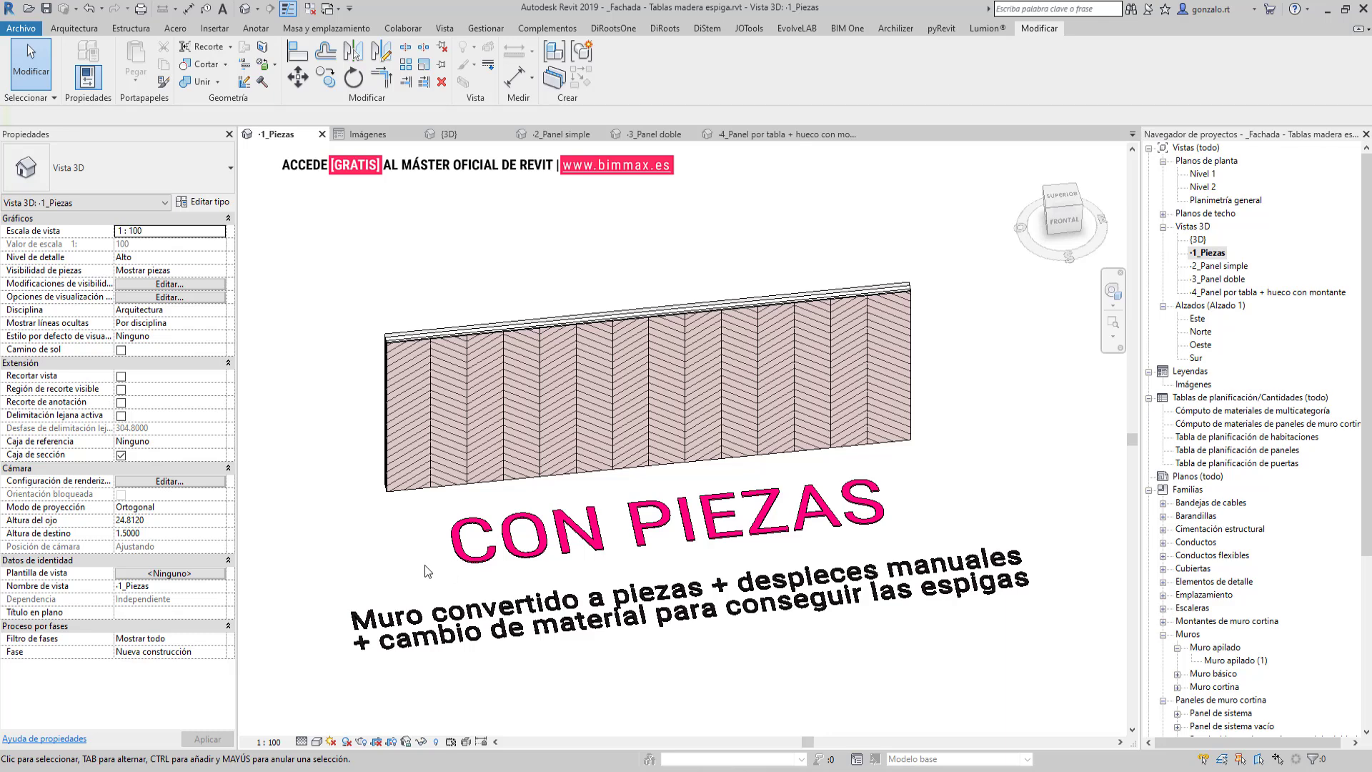
{"action": "left_click", "coordinate": [402, 473]}
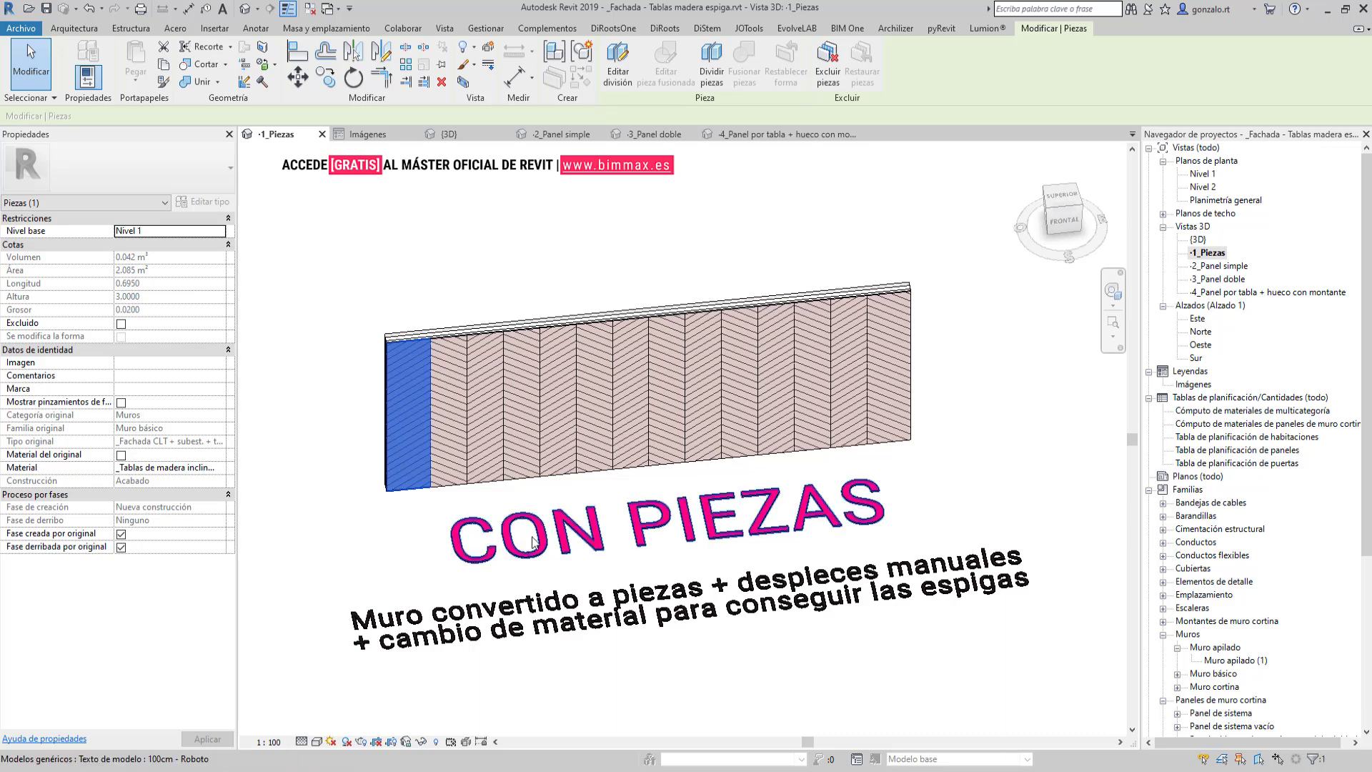
{"action": "left_click", "coordinate": [927, 510]}
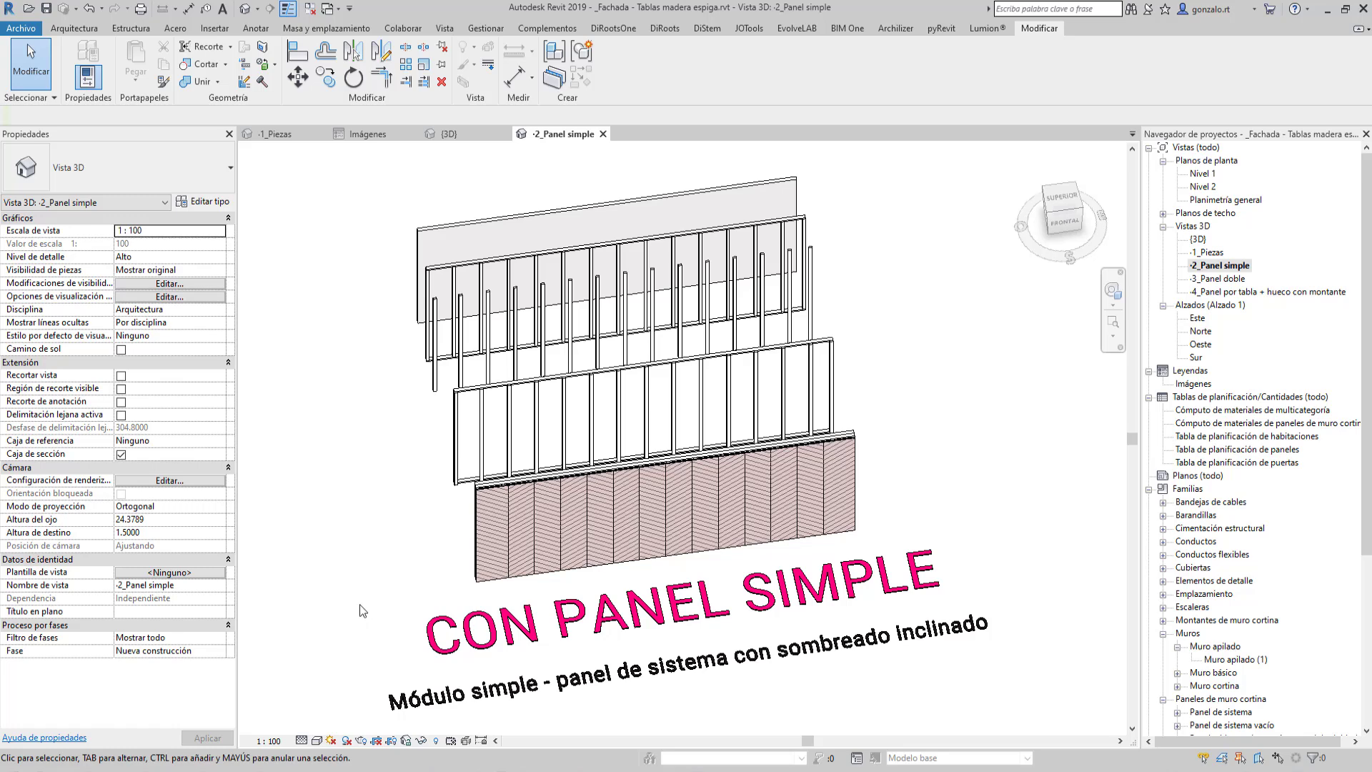
Step: Review the type properties of the front curtain wall in the -2_Panel simple view, and close them without changes
{"action": "left_click", "coordinate": [490, 585]}
{"action": "left_click", "coordinate": [207, 203]}
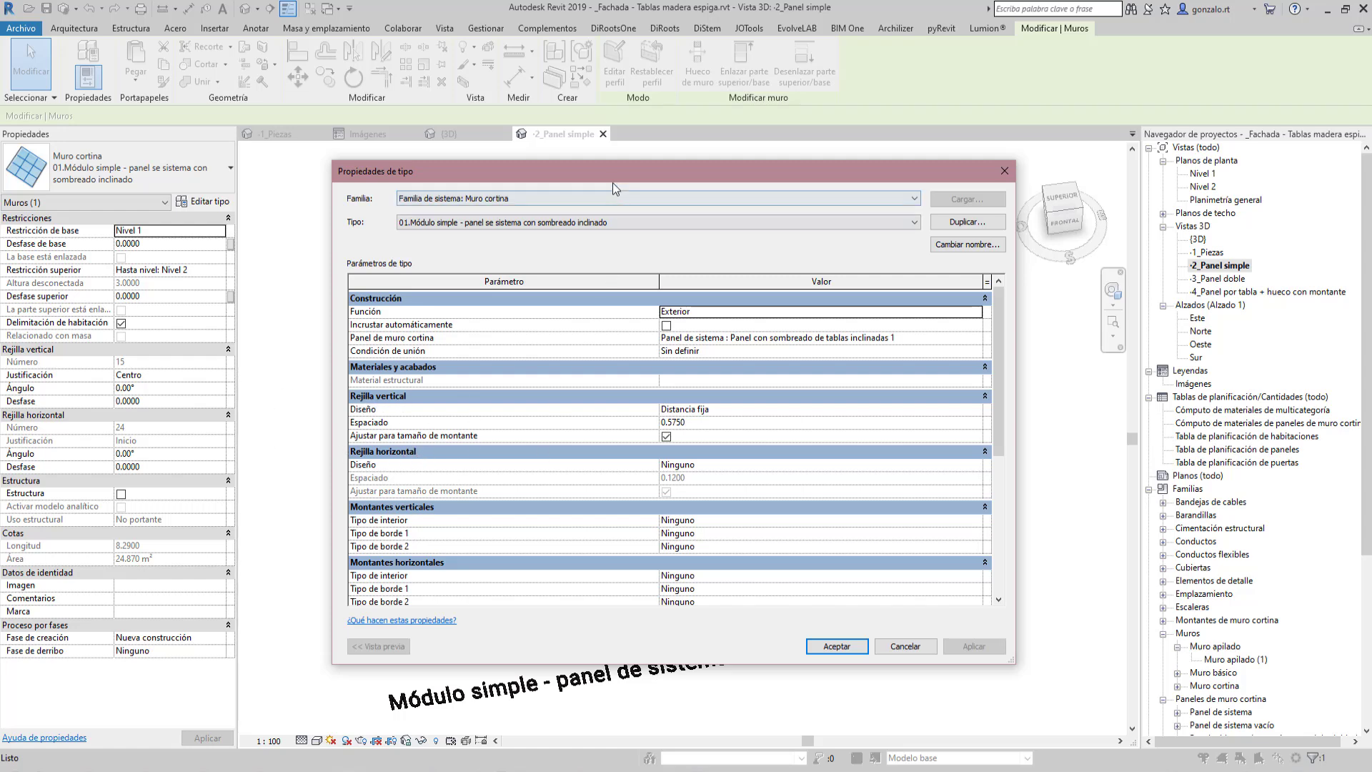
{"action": "left_click", "coordinate": [1003, 172]}
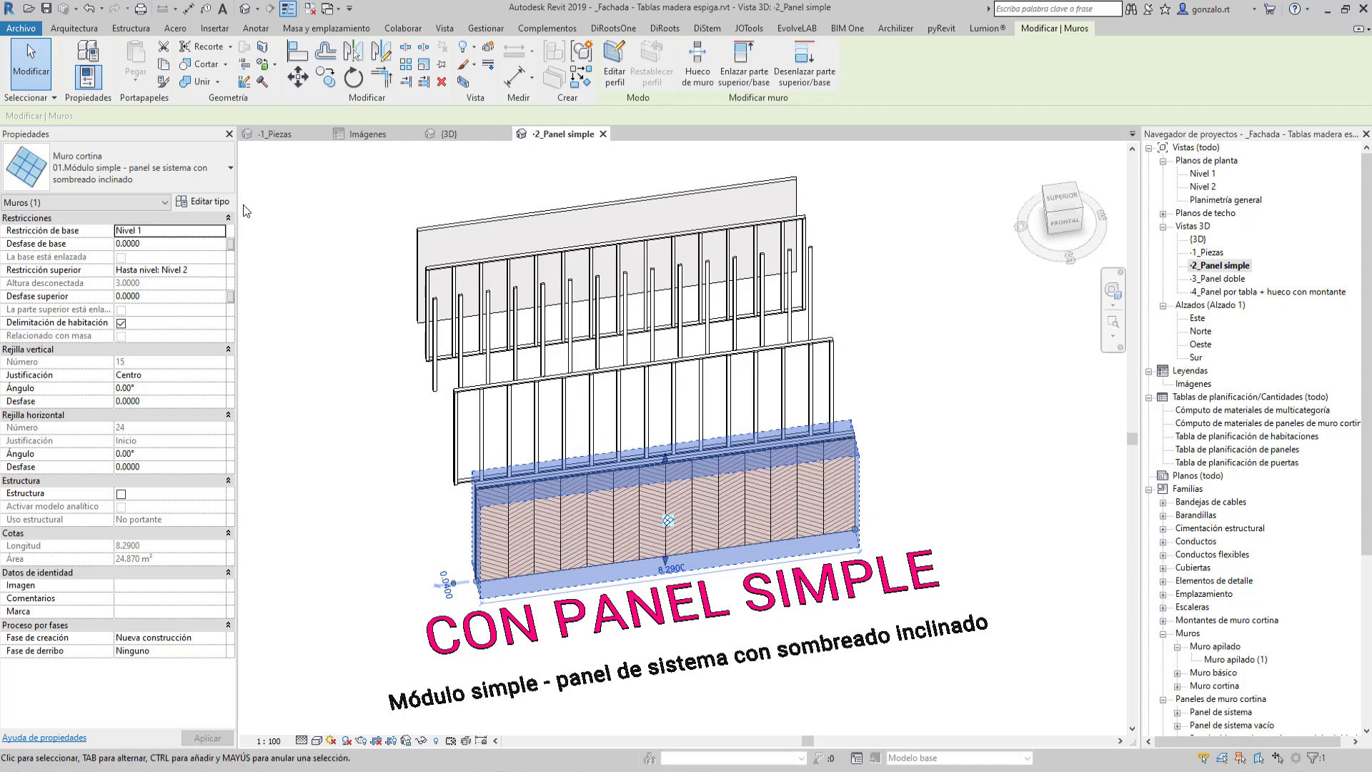
{"action": "left_click", "coordinate": [337, 422]}
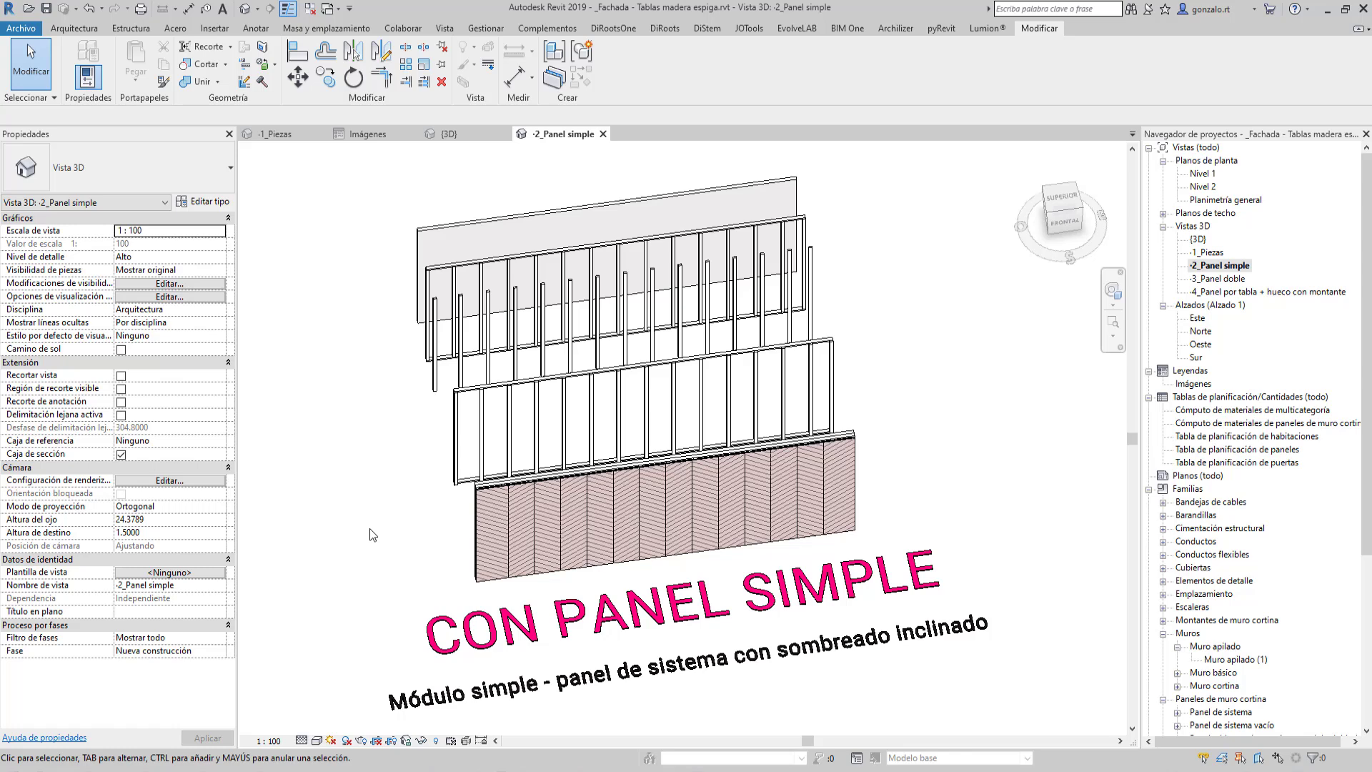
Step: Inspect three alternate system panels of the front curtain wall, and check the type of the rearmost wall
{"action": "left_click", "coordinate": [524, 529]}
{"action": "left_click", "coordinate": [573, 522], "text": "ctrl"}
{"action": "left_click", "coordinate": [623, 524], "text": "ctrl"}
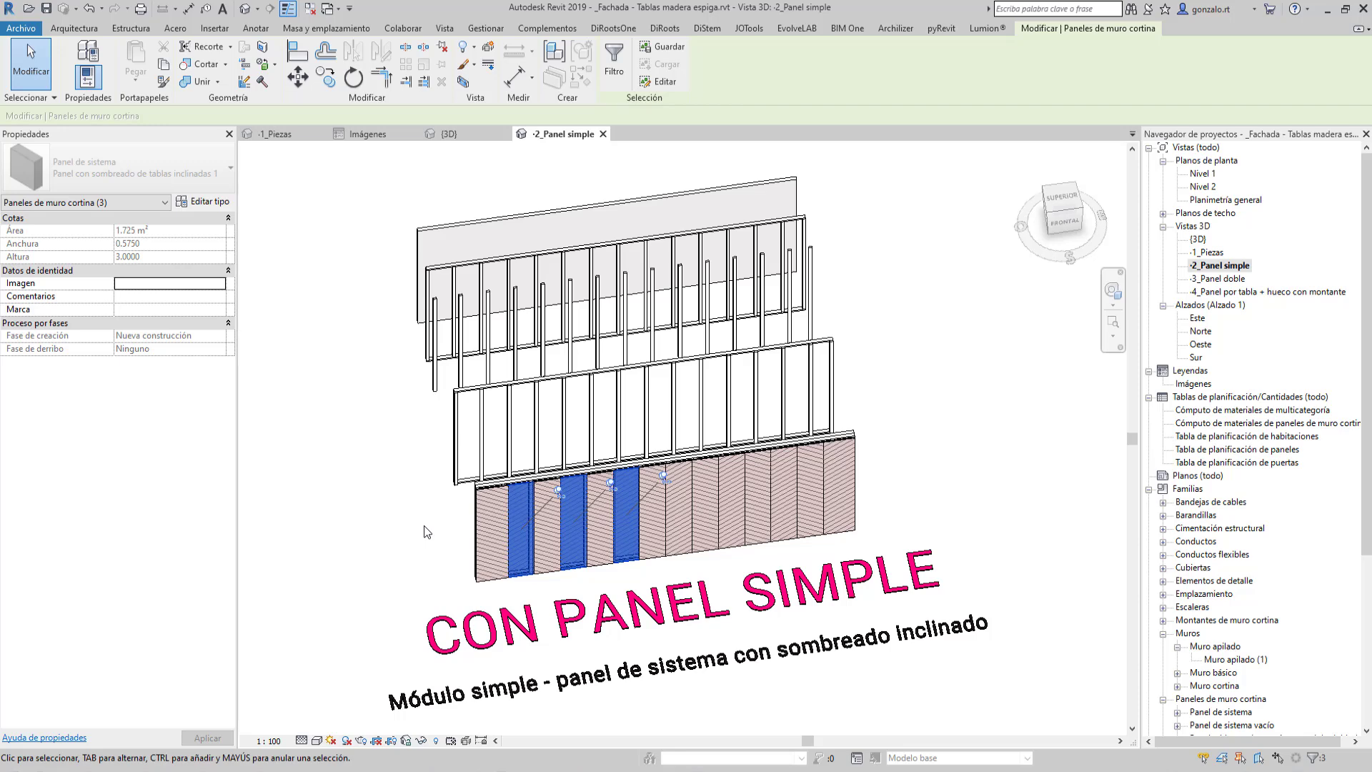
{"action": "left_click", "coordinate": [436, 548]}
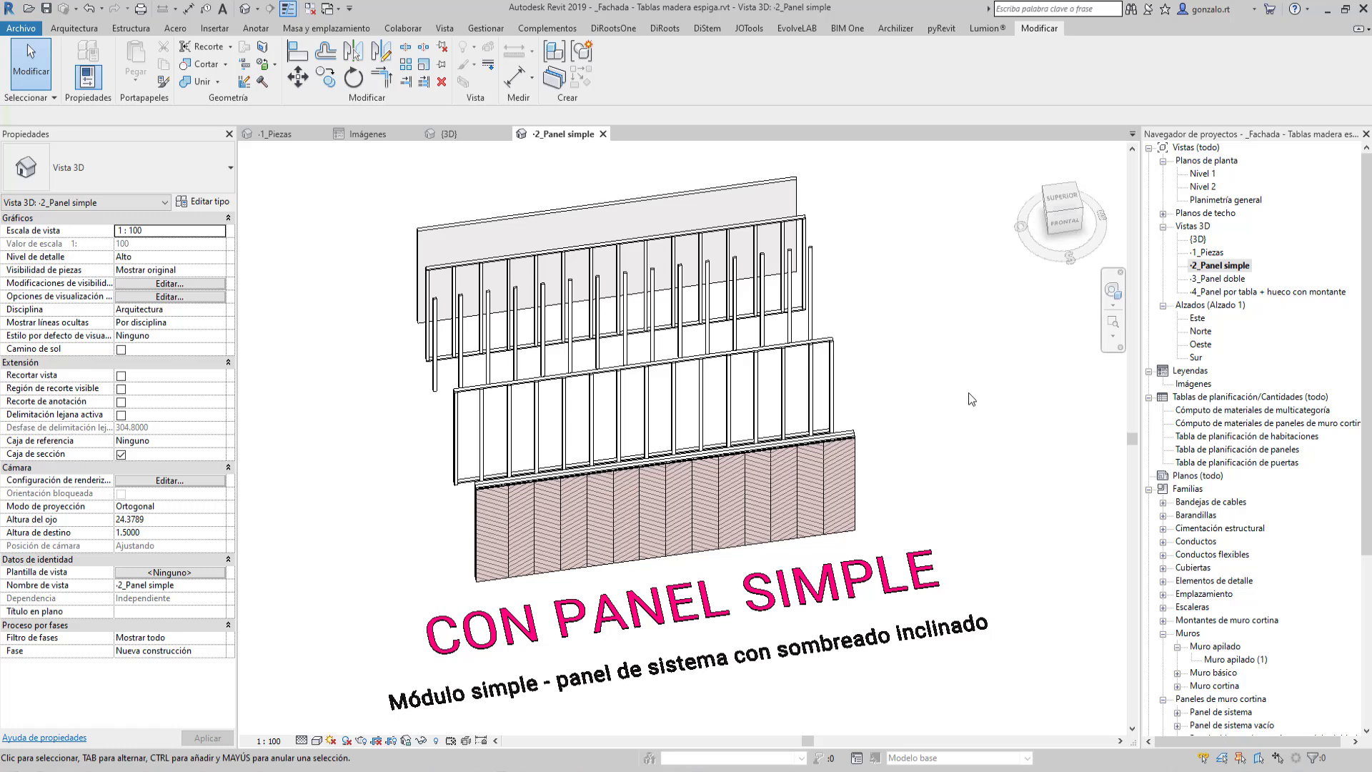
{"action": "left_click", "coordinate": [772, 179]}
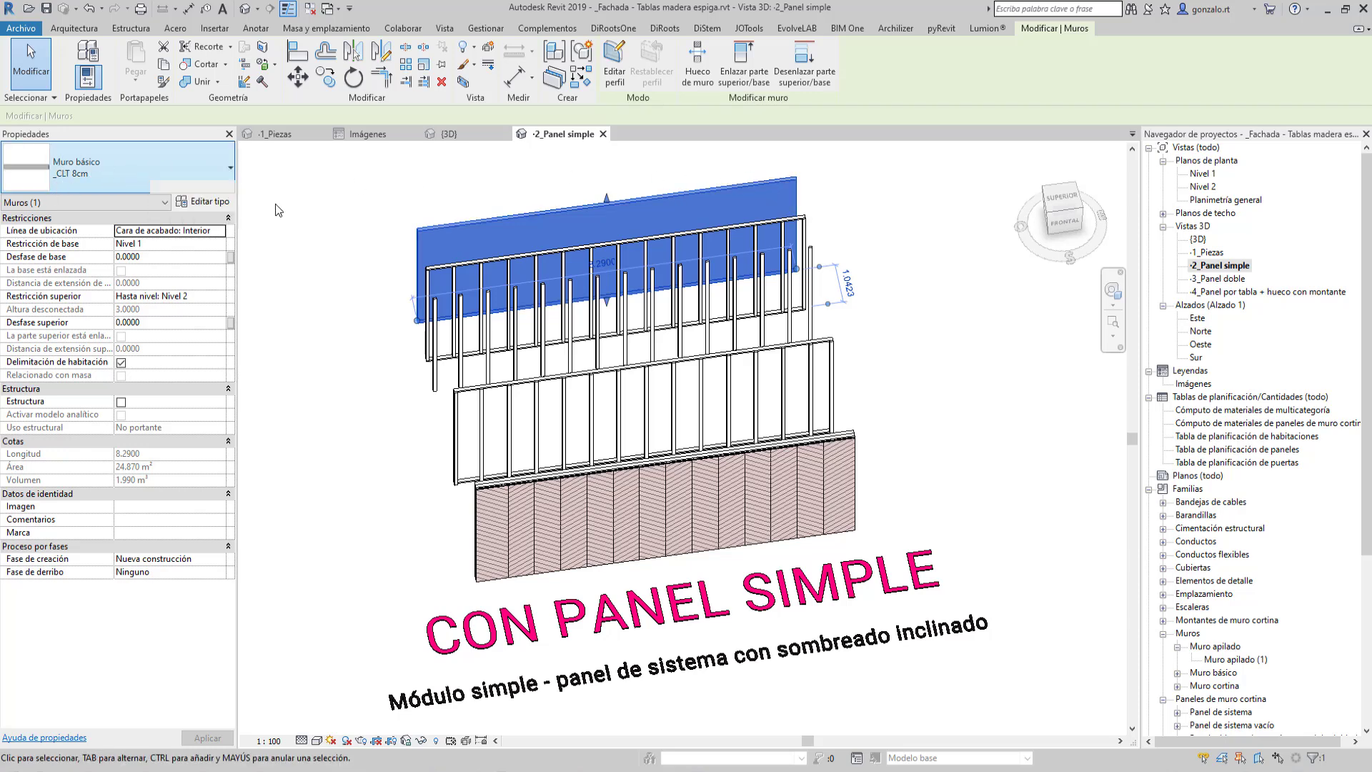
{"action": "left_click", "coordinate": [288, 239]}
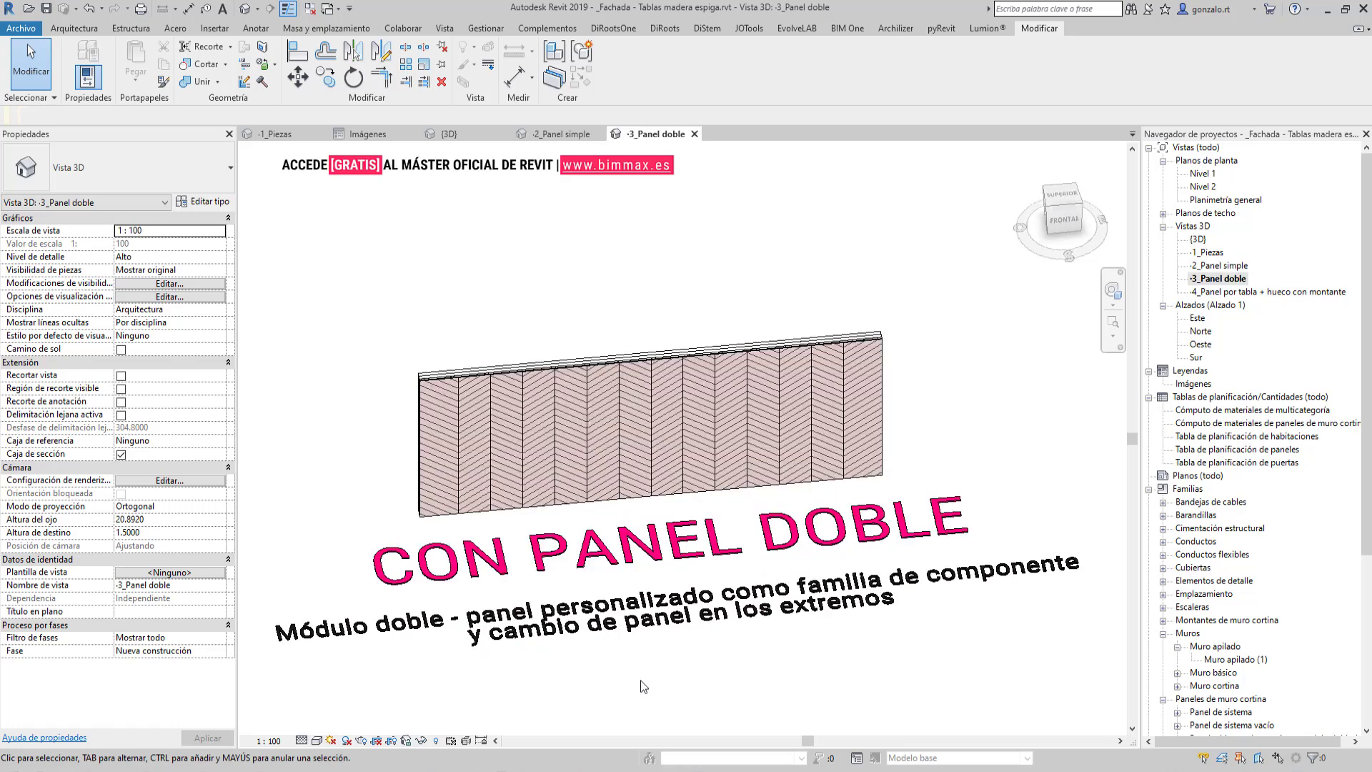
Step: Inspect the central double herringbone panel of the curtain wall in the -3_Panel doble view, and clear the selection
{"action": "left_click", "coordinate": [593, 457]}
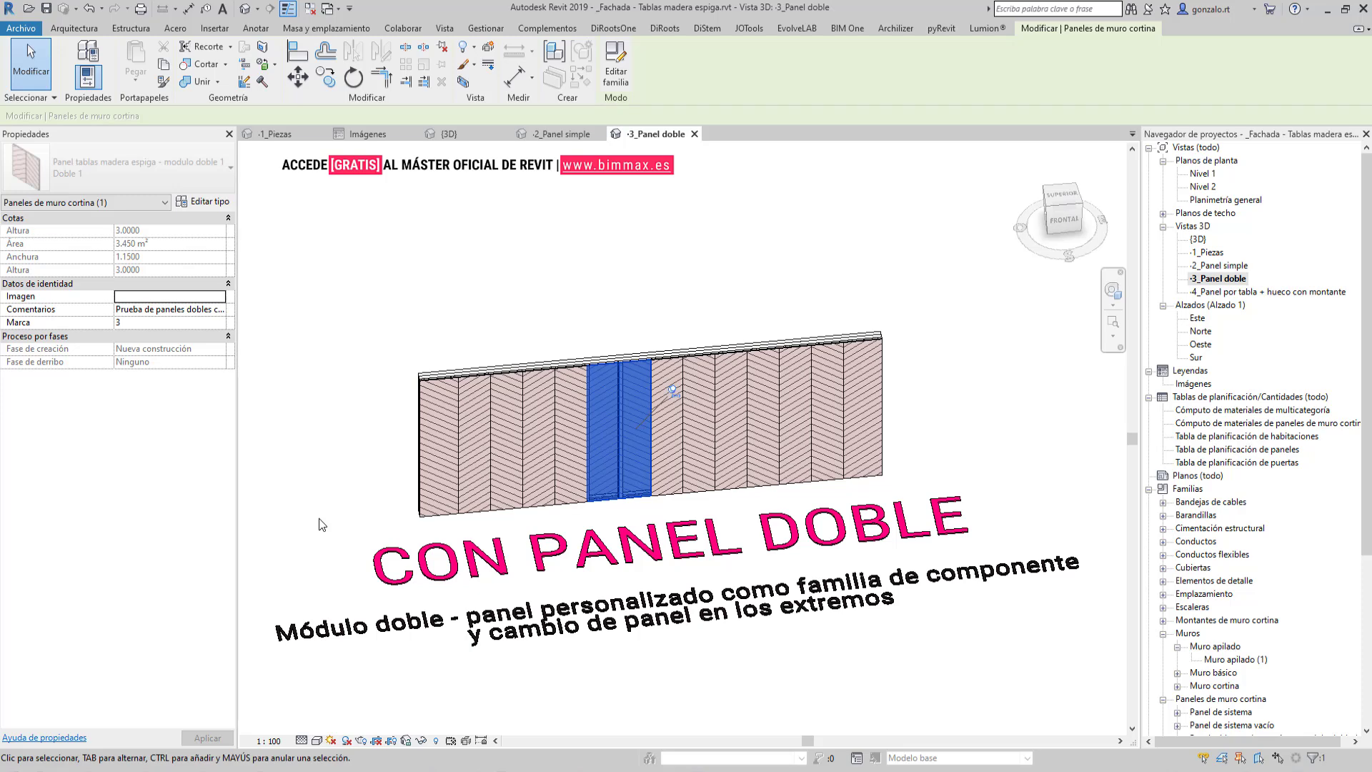
{"action": "left_click", "coordinate": [944, 328]}
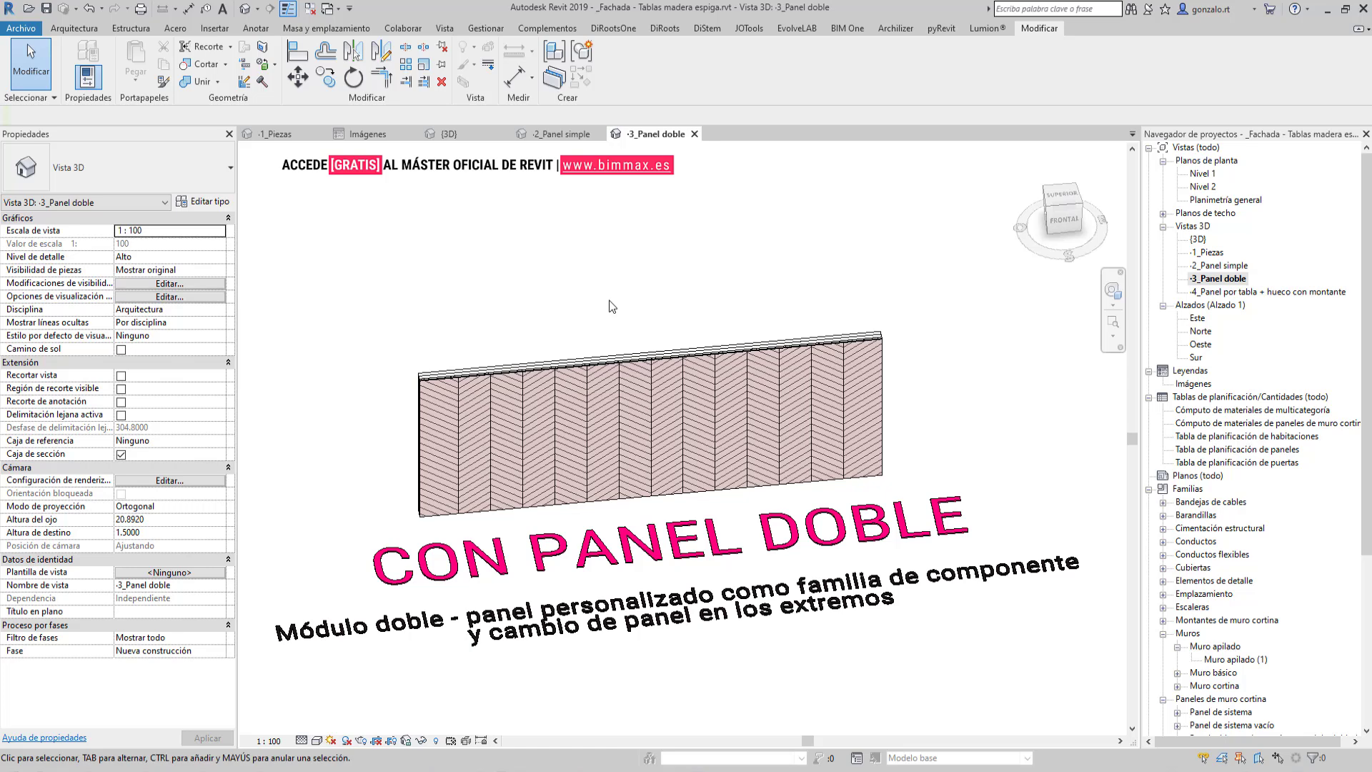
{"action": "key", "text": "Tab"}
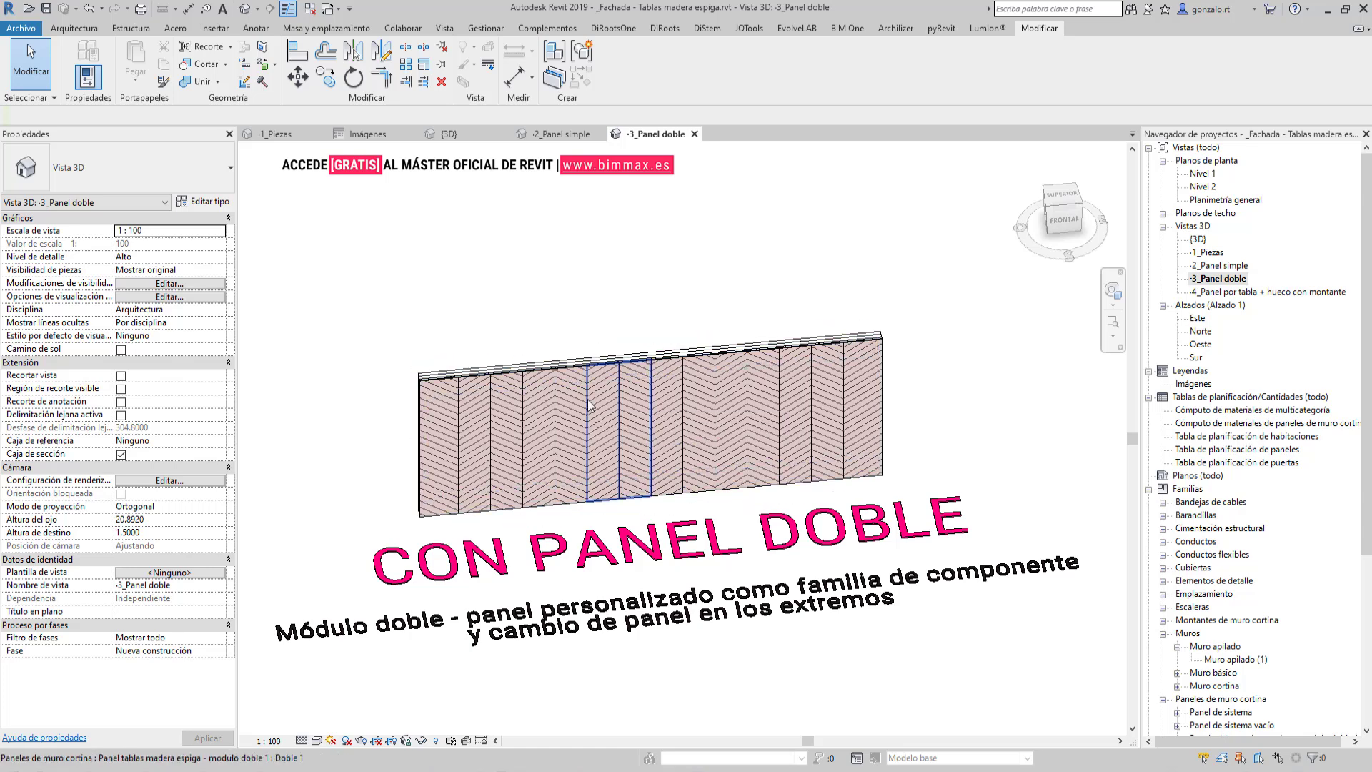
{"action": "left_click", "coordinate": [587, 405]}
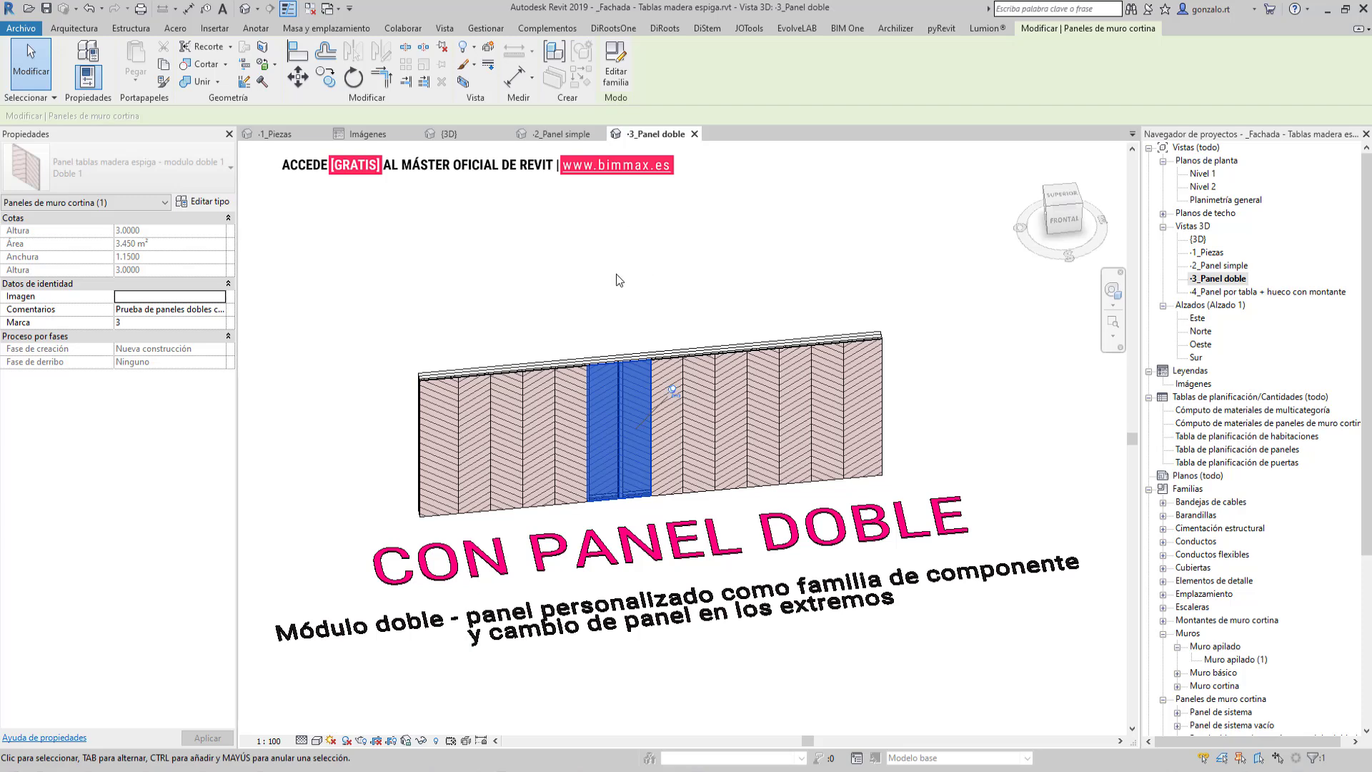
{"action": "left_click", "coordinate": [326, 246]}
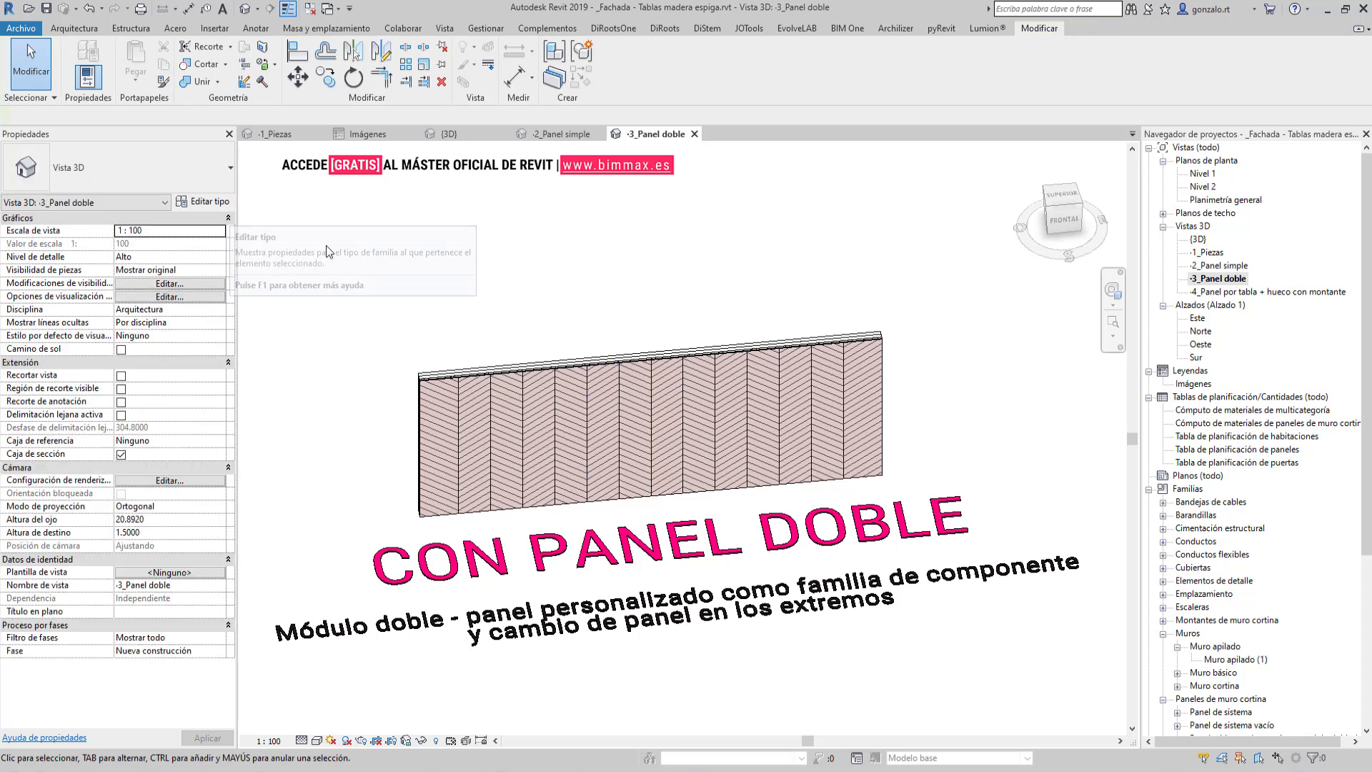
Step: Review the type properties of the double-panel curtain wall without changing them, and inspect the single panel at its left end
{"action": "left_click", "coordinate": [461, 378]}
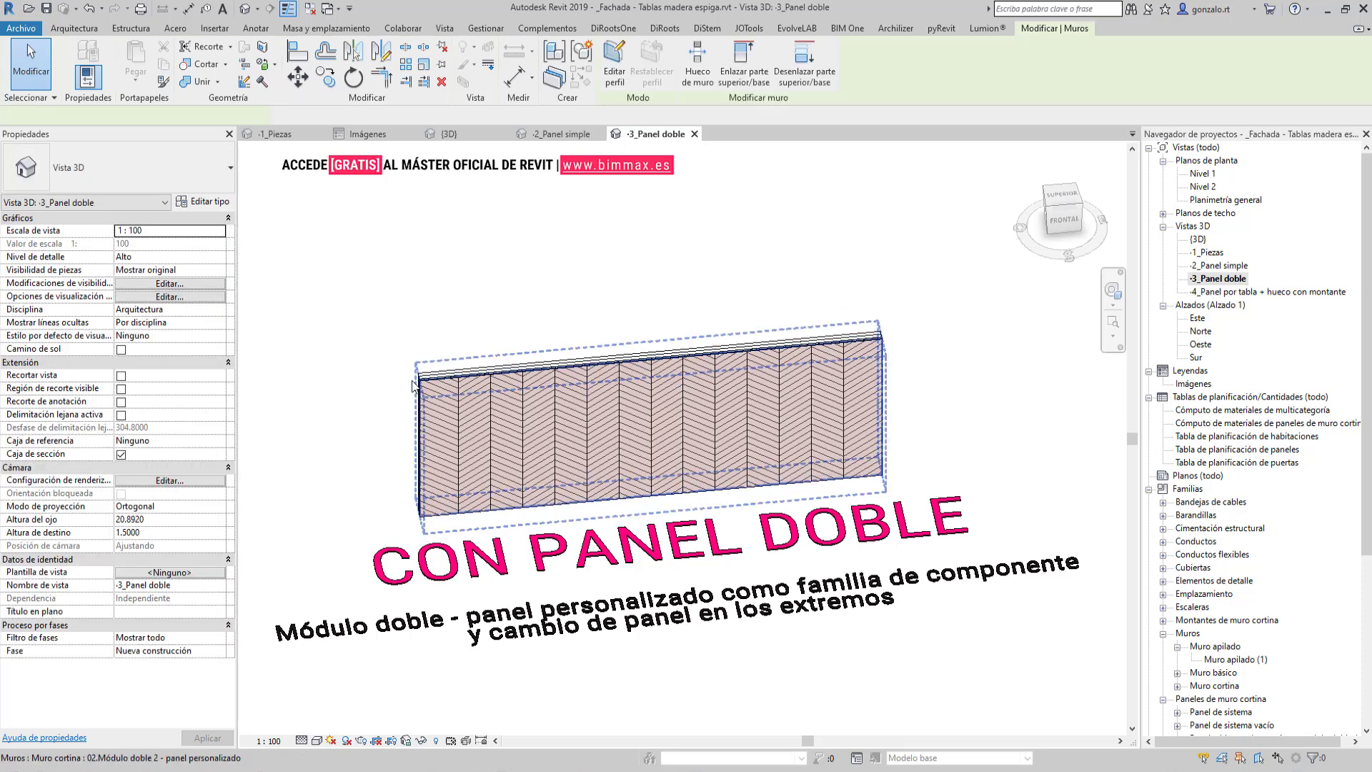
{"action": "left_click", "coordinate": [229, 206]}
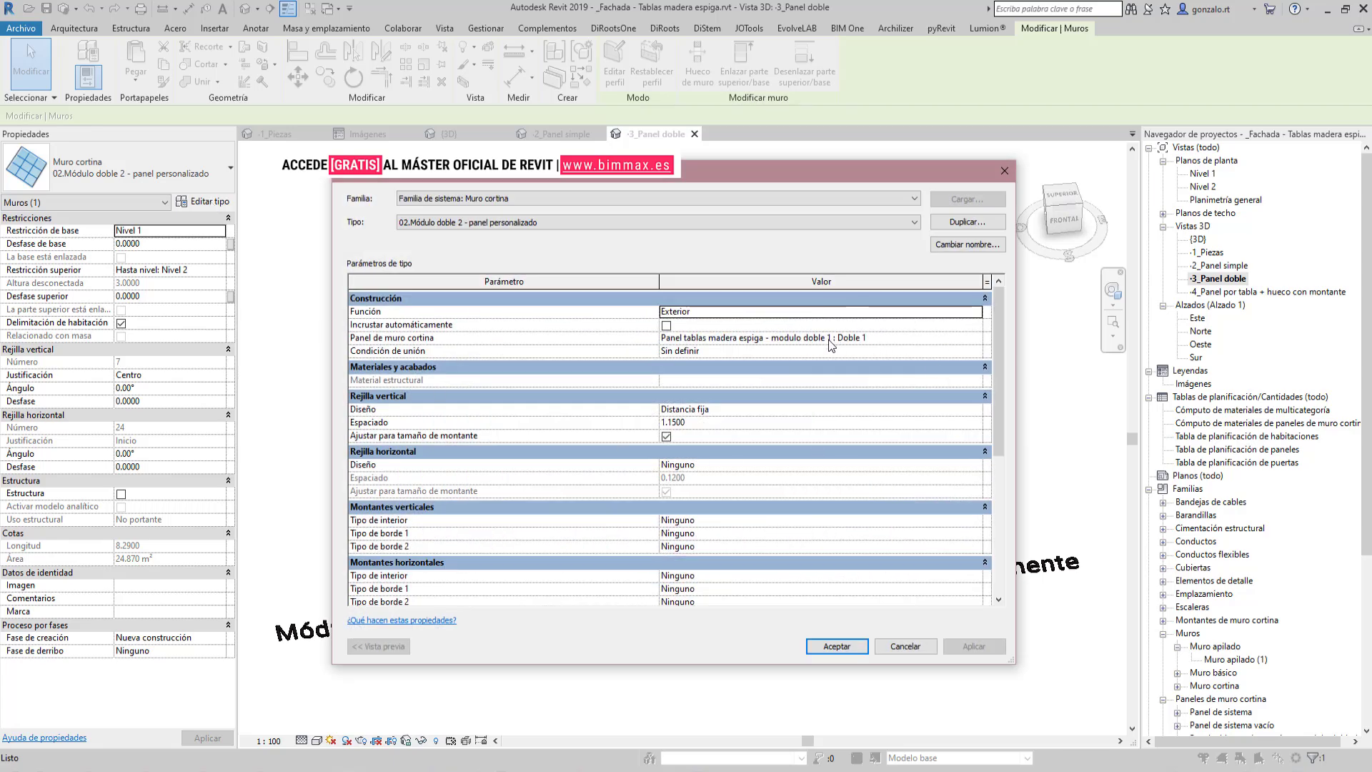
{"action": "key", "text": "Escape"}
{"action": "key", "text": "Escape"}
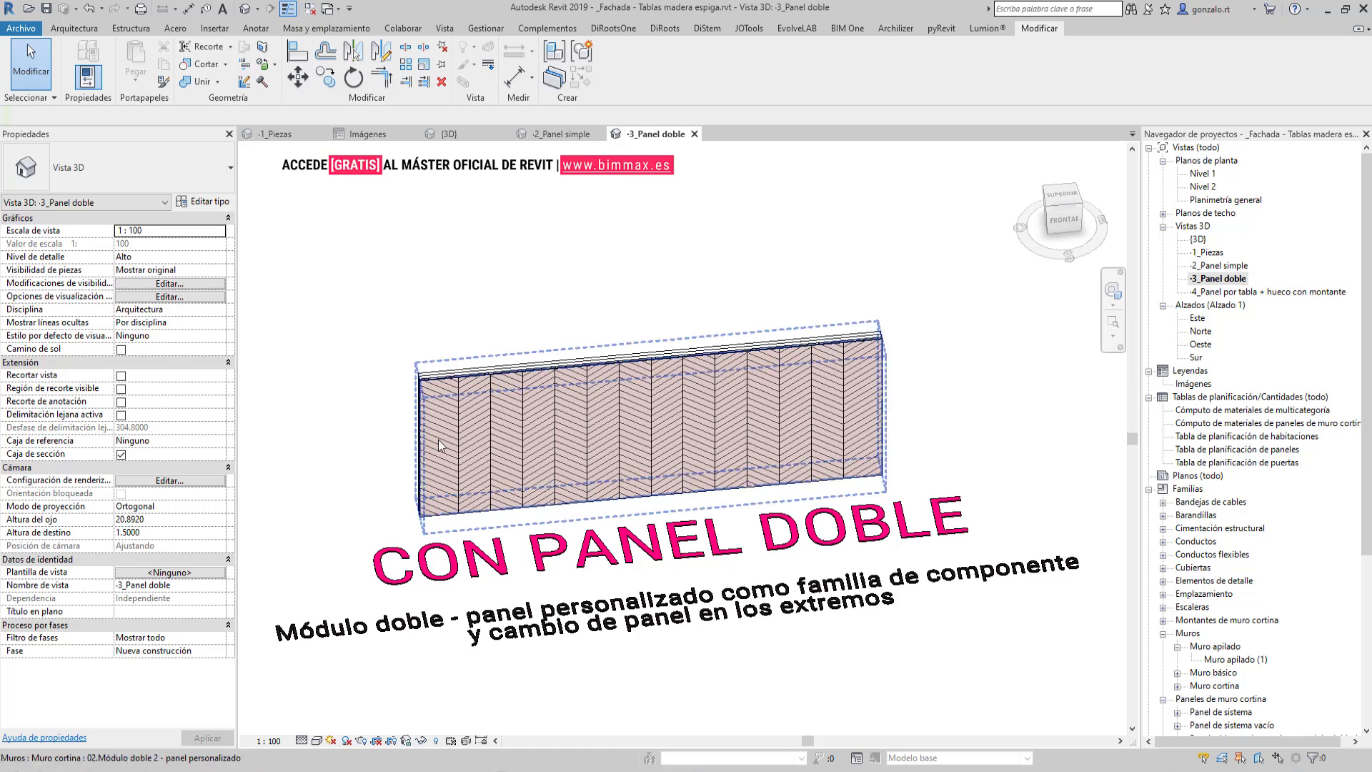
{"action": "left_click", "coordinate": [438, 440]}
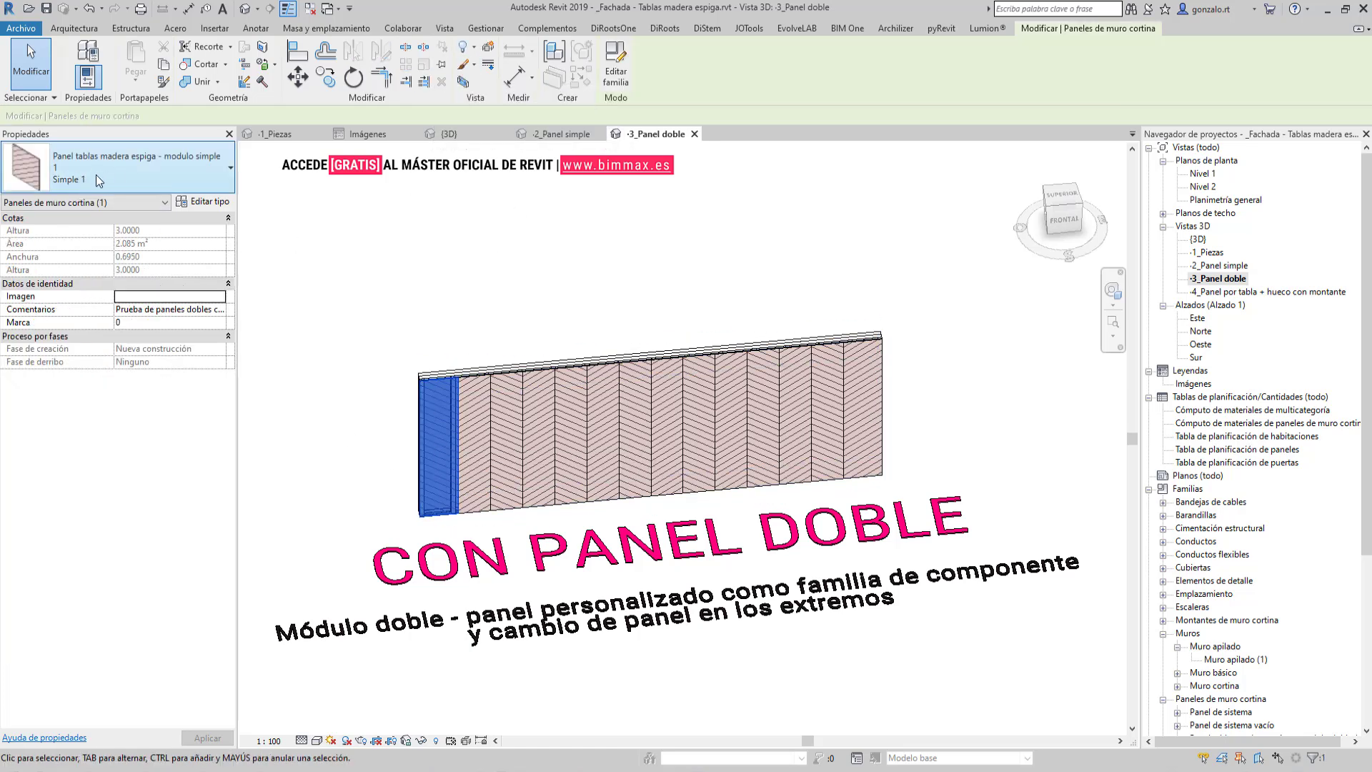
{"action": "left_click", "coordinate": [402, 279]}
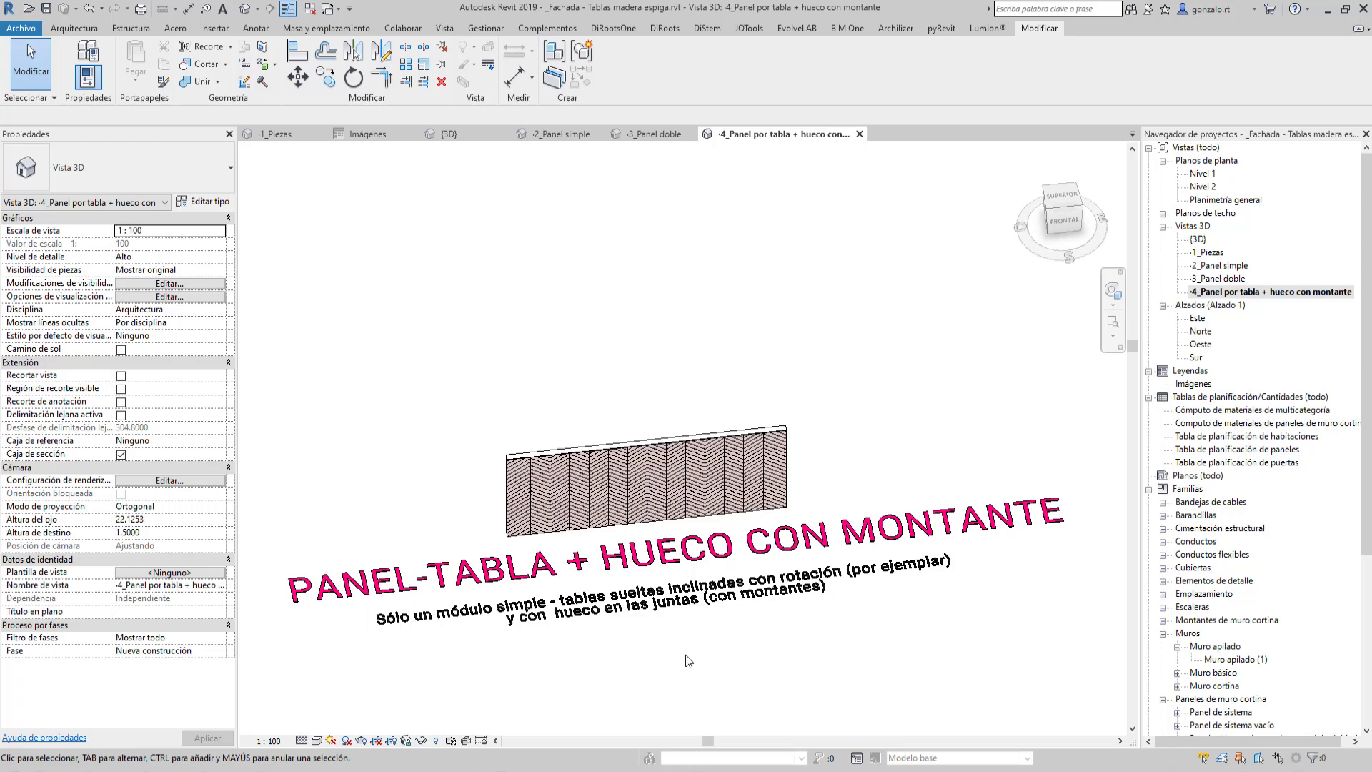
Step: Examine the joints between the inclined boards at the lower left corner of the façade in the -4_Panel por tabla + hueco con montante view
{"action": "scroll", "coordinate": [633, 666], "scroll_direction": "up", "scroll_amount": 6}
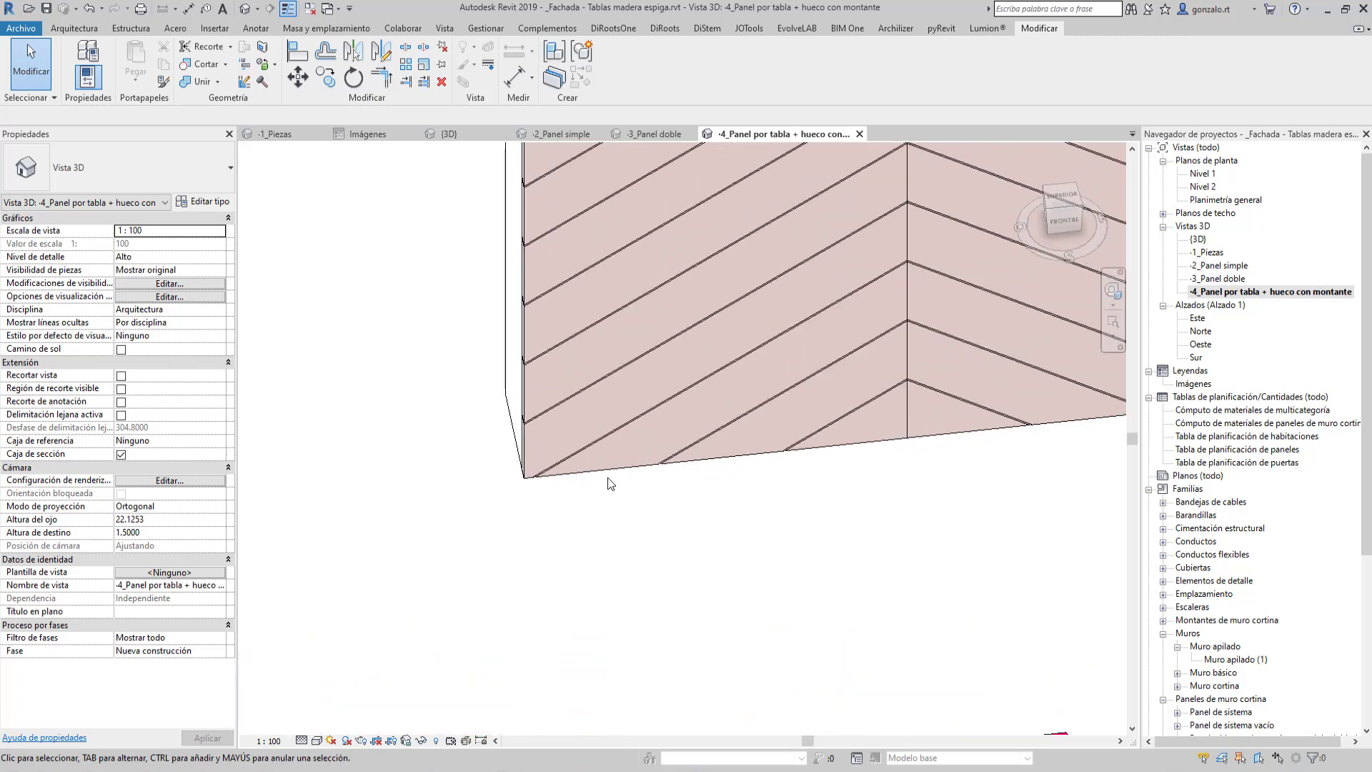
{"action": "scroll", "coordinate": [567, 419], "scroll_direction": "up", "scroll_amount": 2}
{"action": "scroll", "coordinate": [353, 665], "scroll_direction": "down", "scroll_amount": 5}
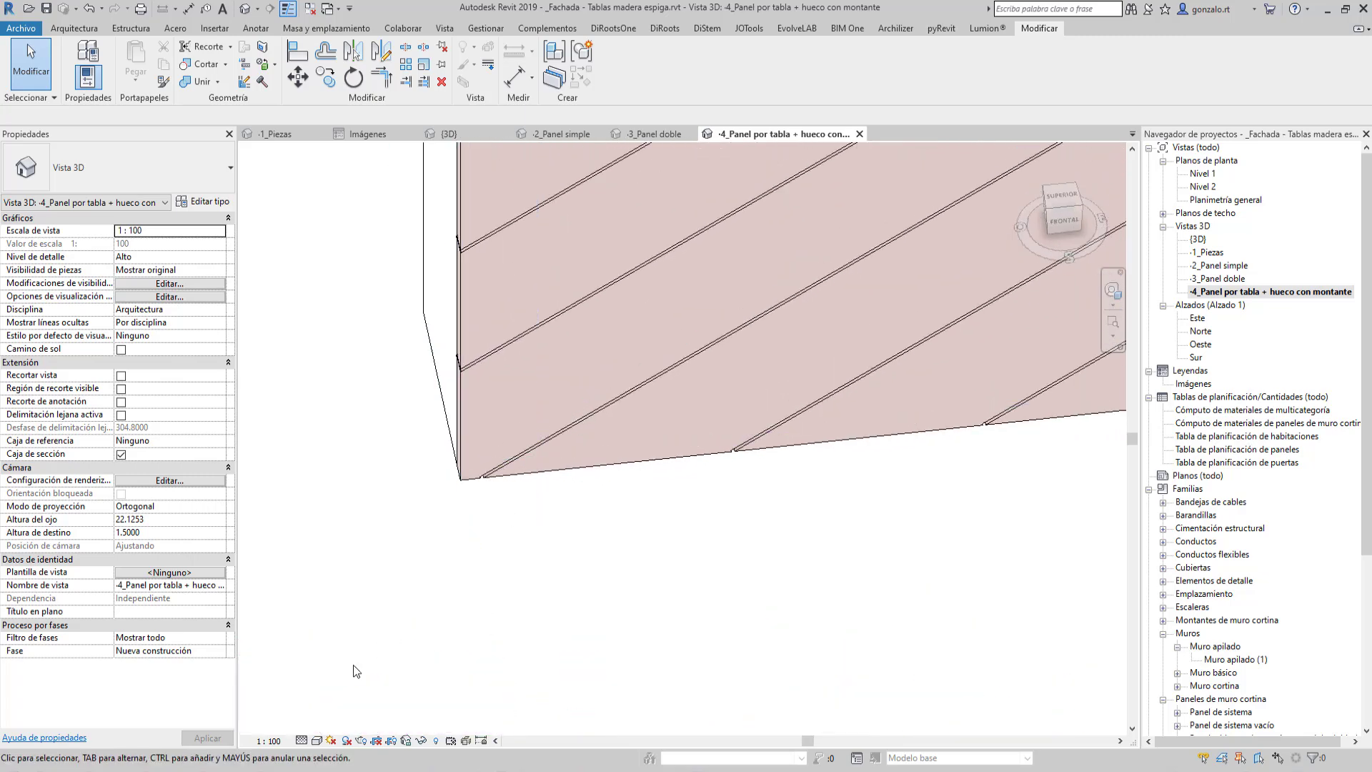
{"action": "scroll", "coordinate": [353, 665], "scroll_direction": "down", "scroll_amount": 5}
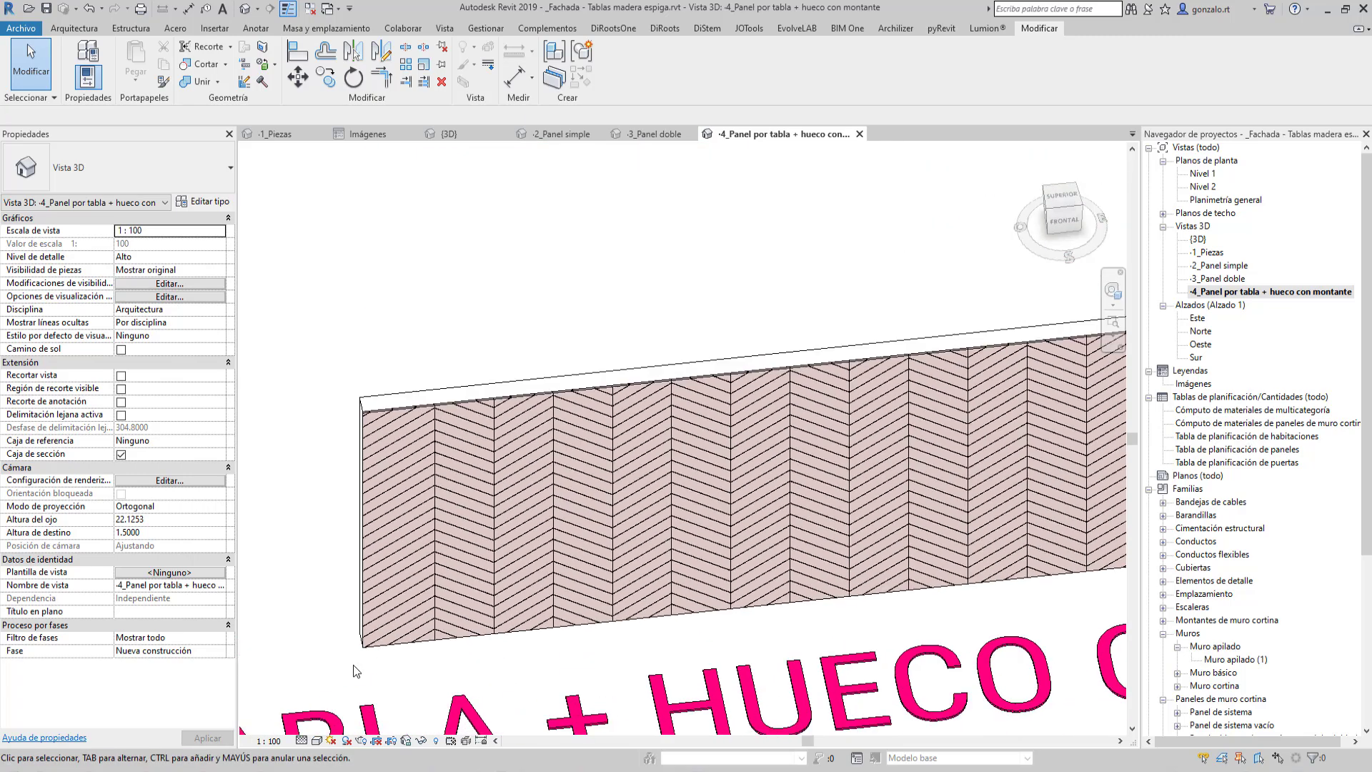
{"action": "middle_click_drag", "start_coordinate": [482, 401], "coordinate": [514, 341]}
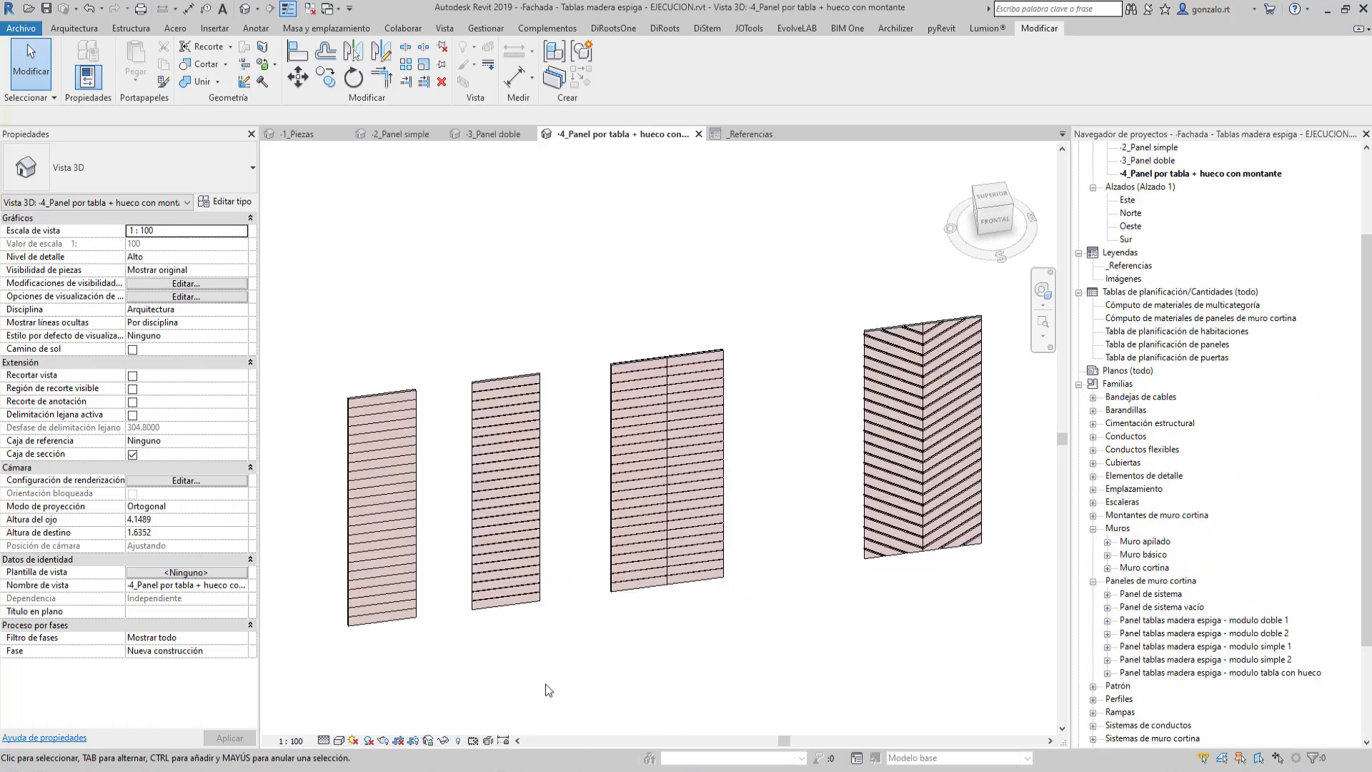
Step: Review the type properties of the leftmost curtain wall module, leave them unchanged, and clear the selection
{"action": "left_click", "coordinate": [413, 565]}
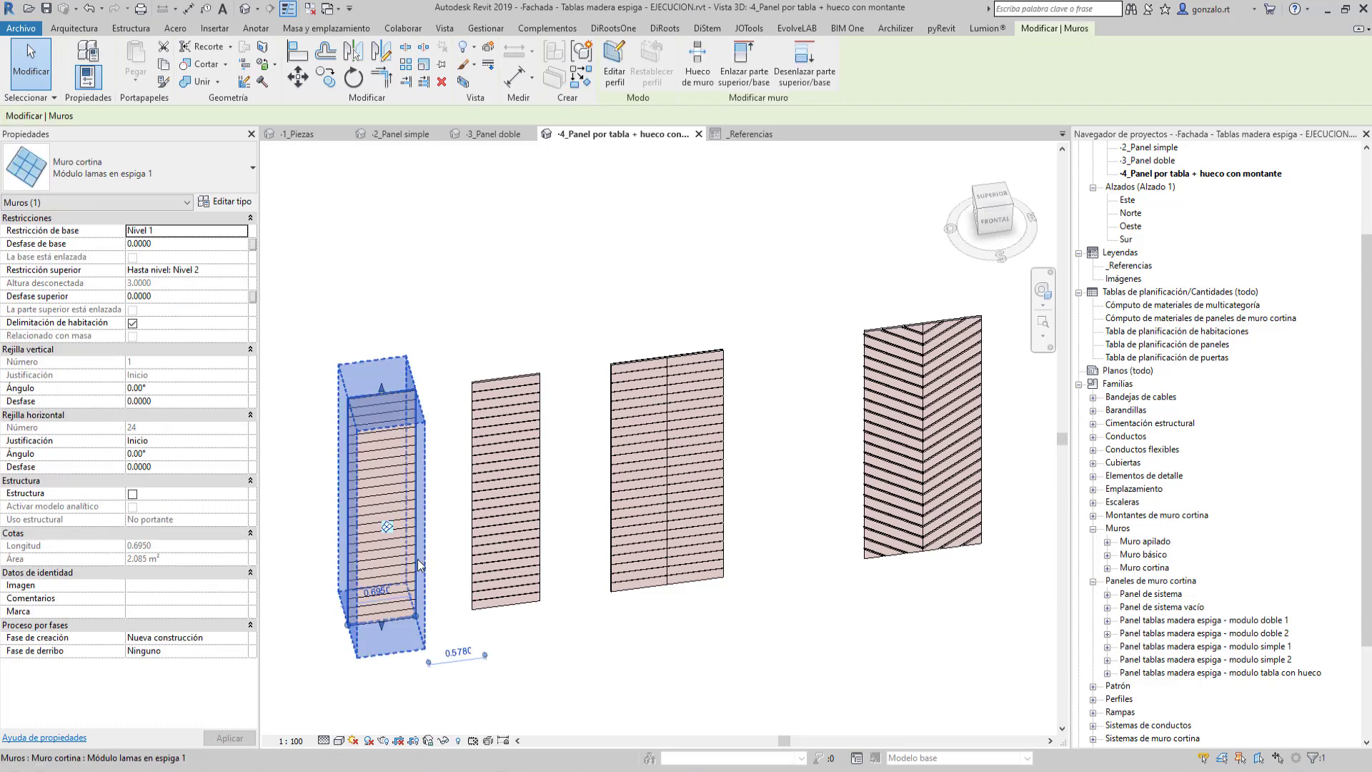
{"action": "left_click", "coordinate": [234, 204]}
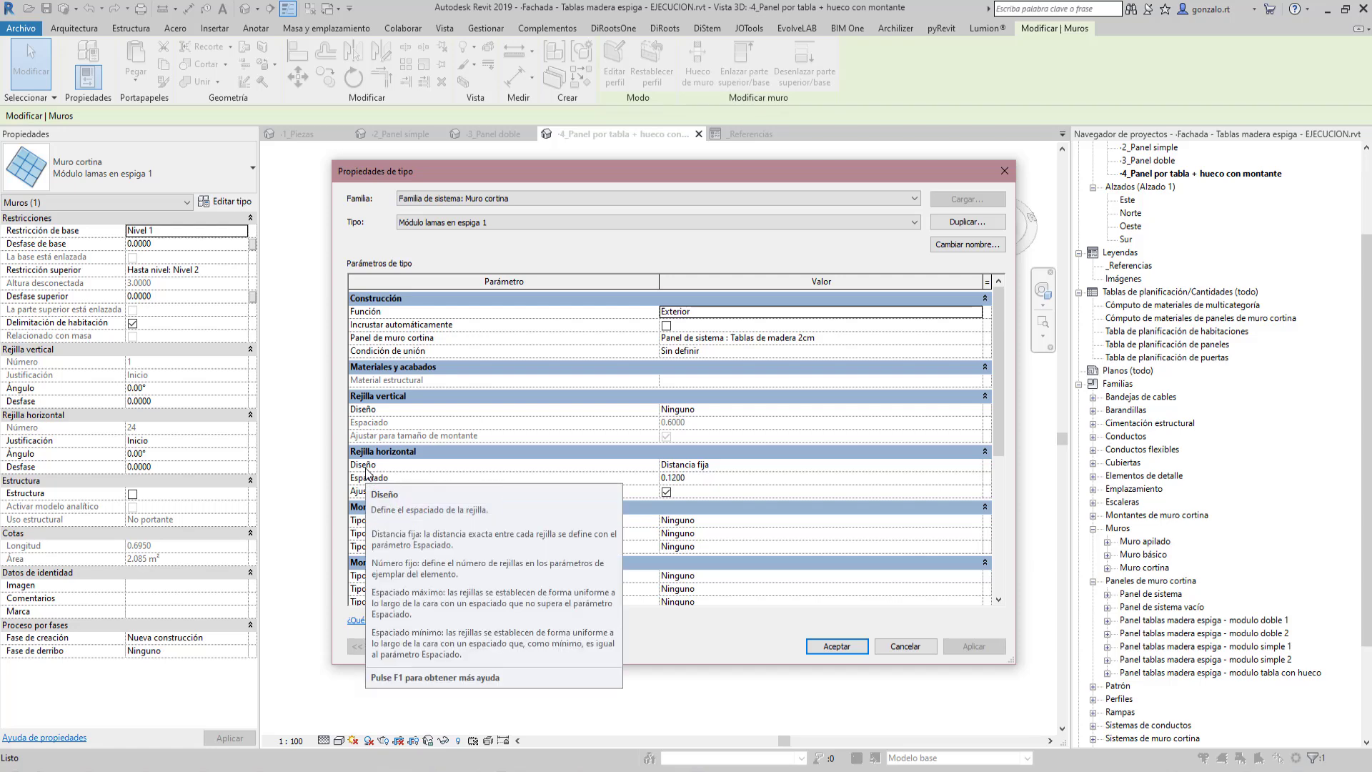
{"action": "left_click", "coordinate": [822, 645]}
{"action": "left_click", "coordinate": [343, 660]}
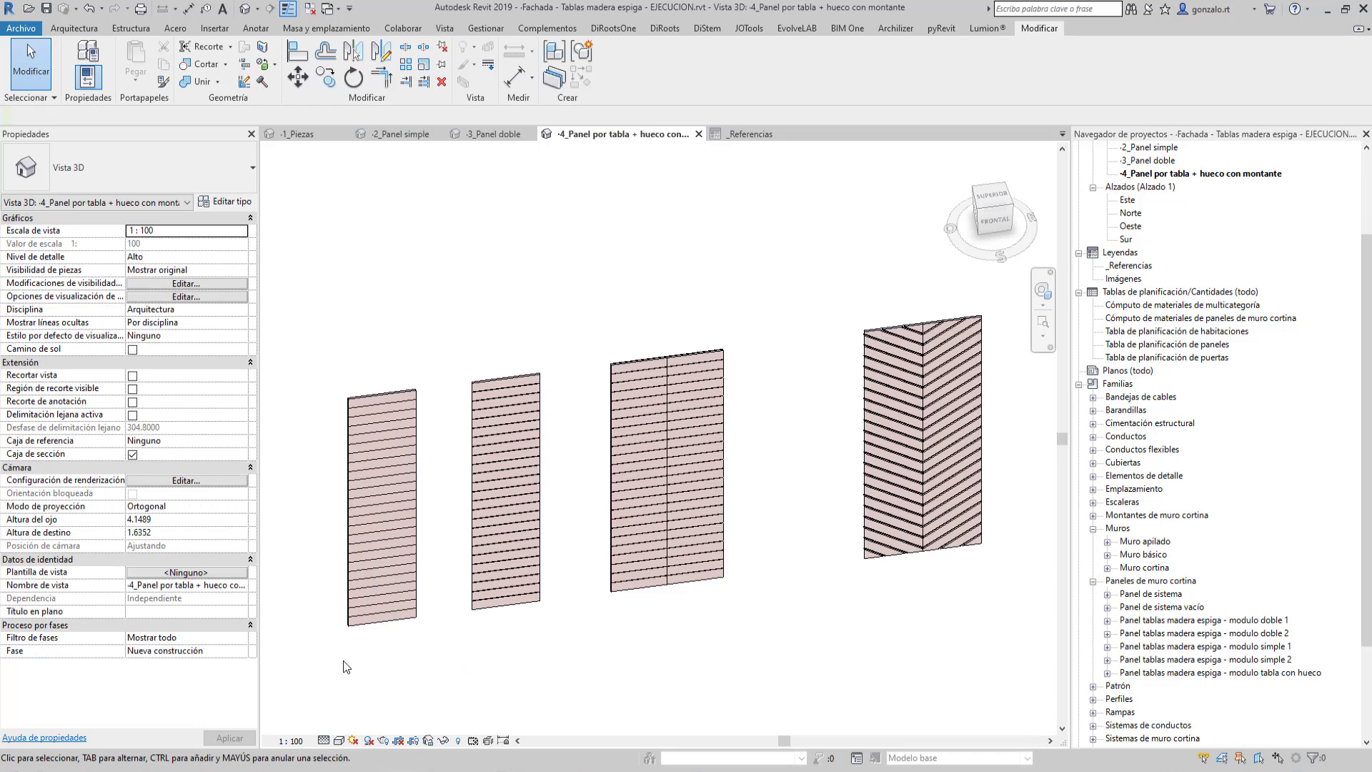
Step: Inspect the lowest board panel of the leftmost curtain wall module, and clear the selection
{"action": "scroll", "coordinate": [349, 636], "scroll_direction": "up", "scroll_amount": 5}
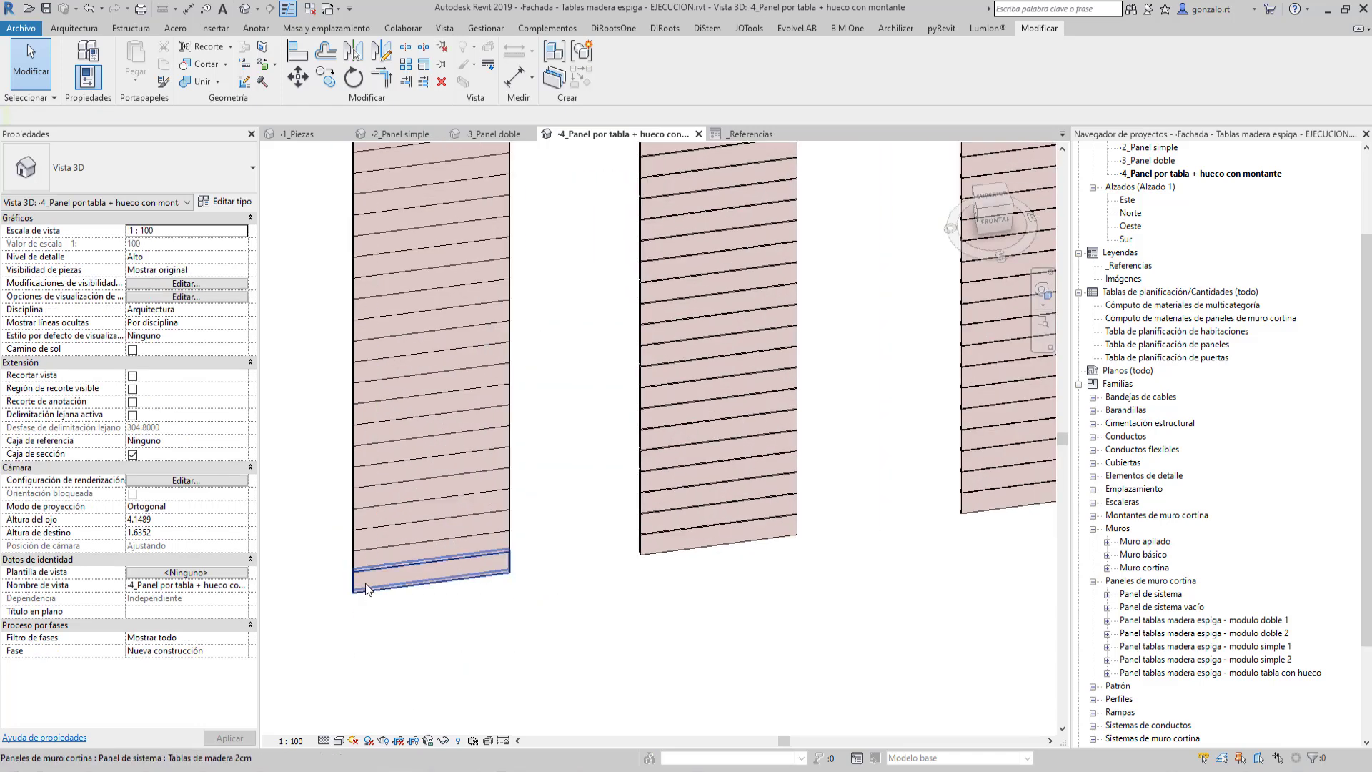
{"action": "left_click", "coordinate": [367, 586]}
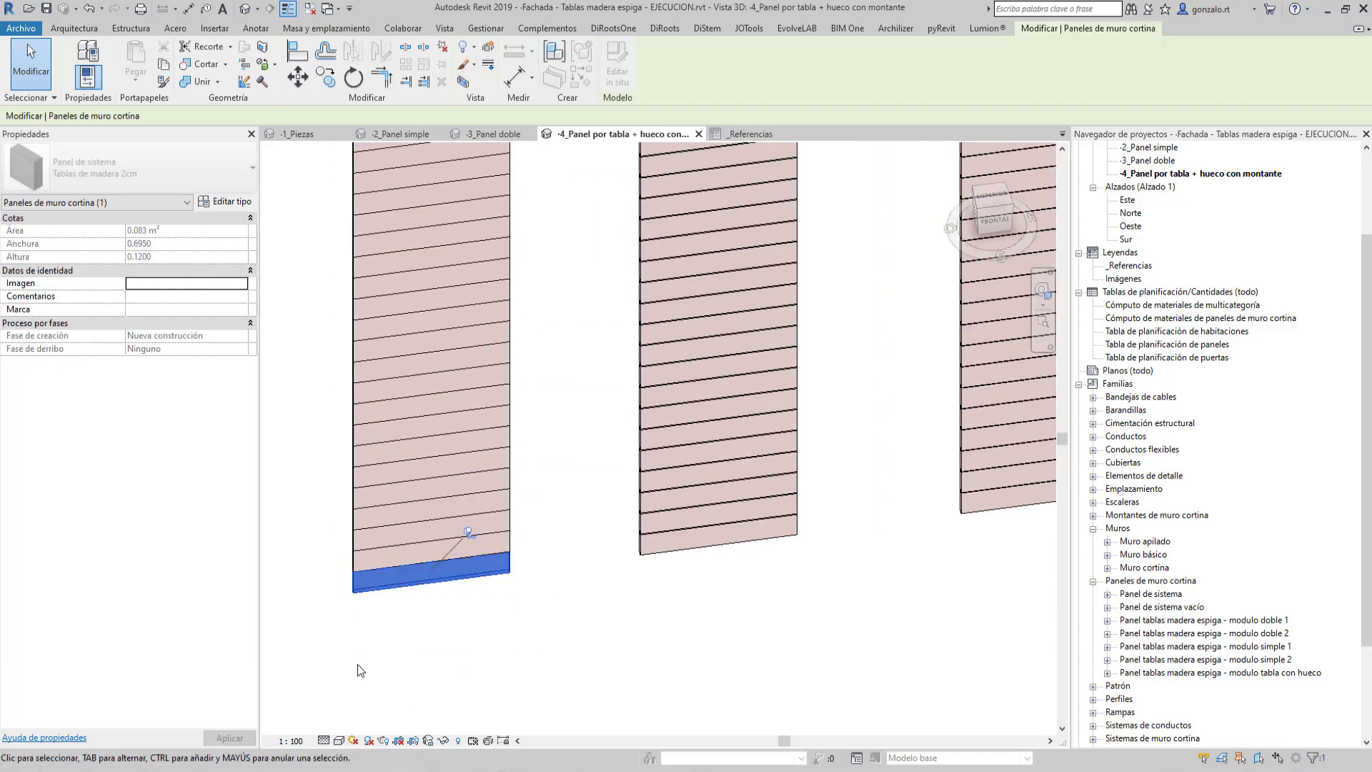
{"action": "left_click", "coordinate": [593, 655]}
{"action": "scroll", "coordinate": [593, 655], "scroll_direction": "down", "scroll_amount": 3}
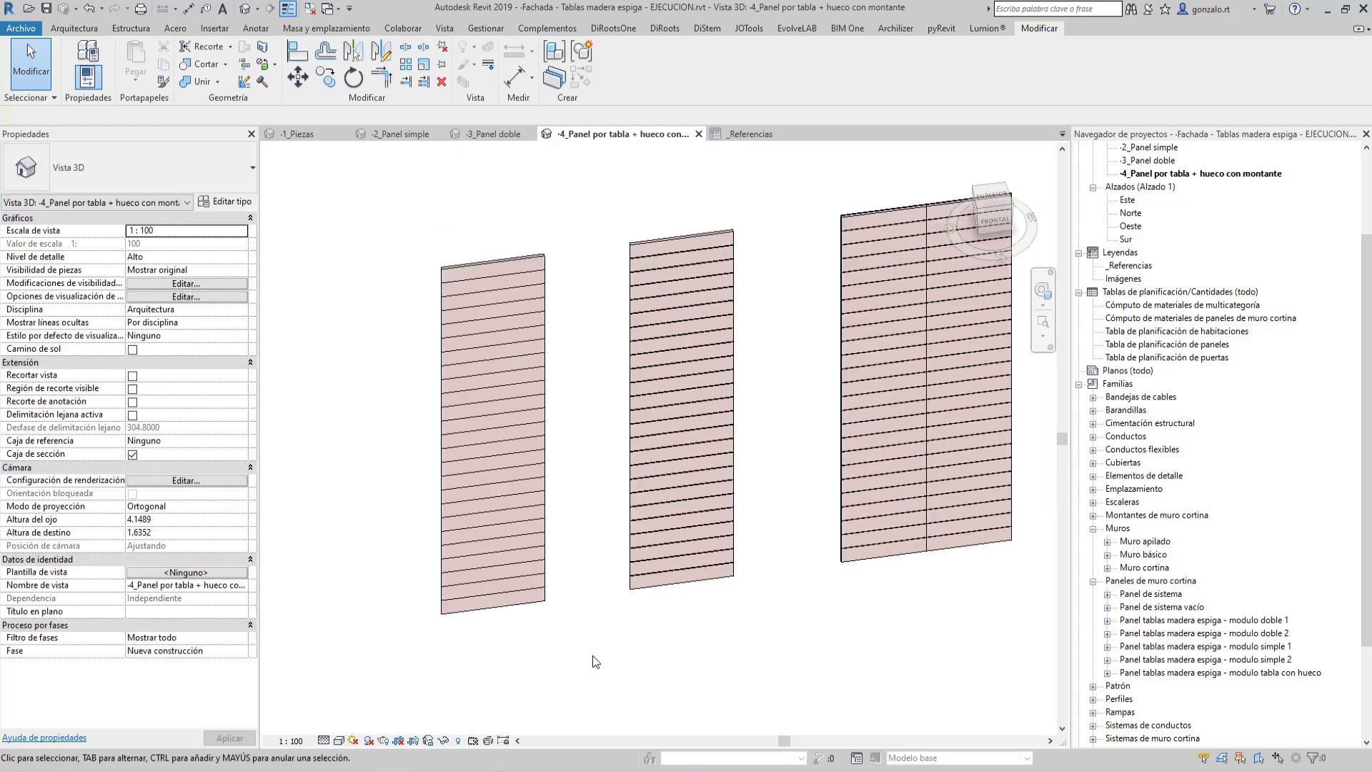
Step: Set the horizontal grid angle of the leftmost curtain wall module to 32°, and check the triangular board at its lower corner
{"action": "left_click", "coordinate": [545, 626]}
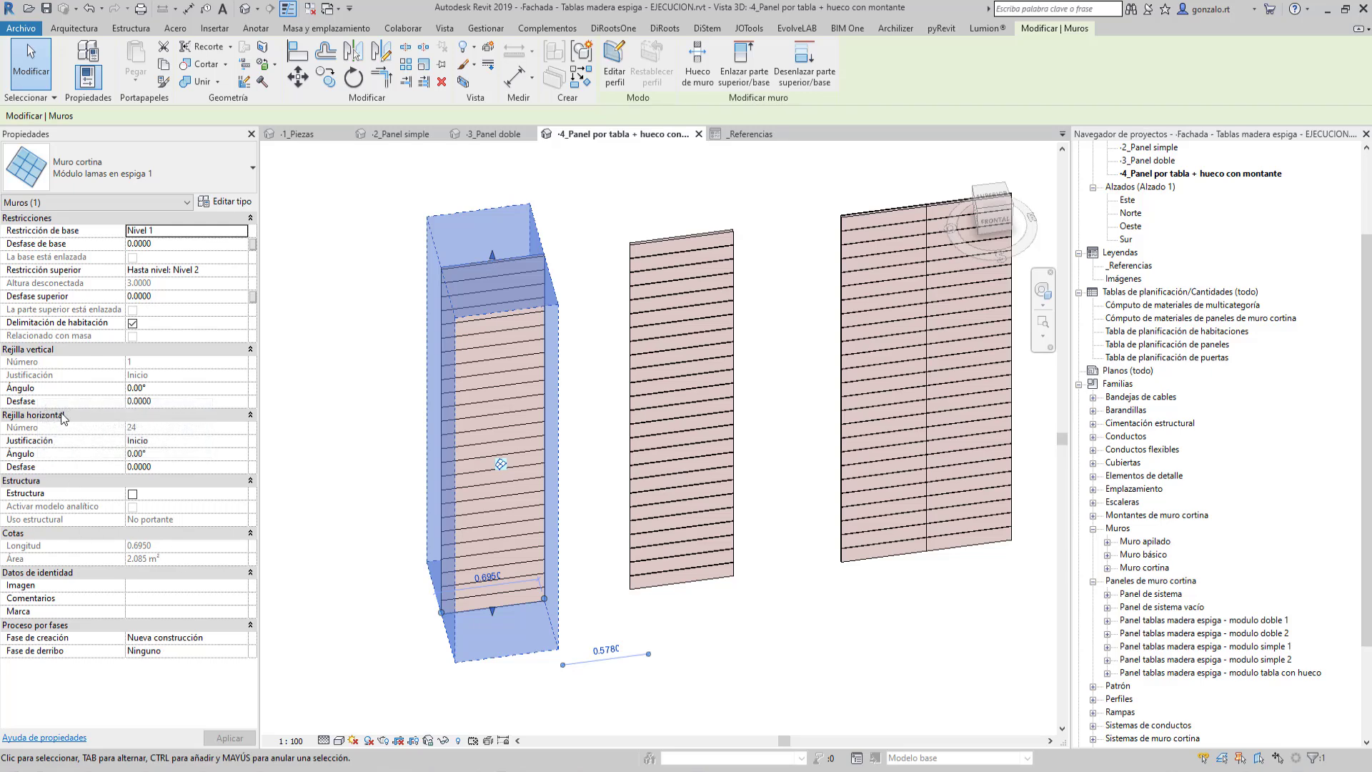
{"action": "left_click", "coordinate": [174, 456]}
{"action": "type", "text": "32"}
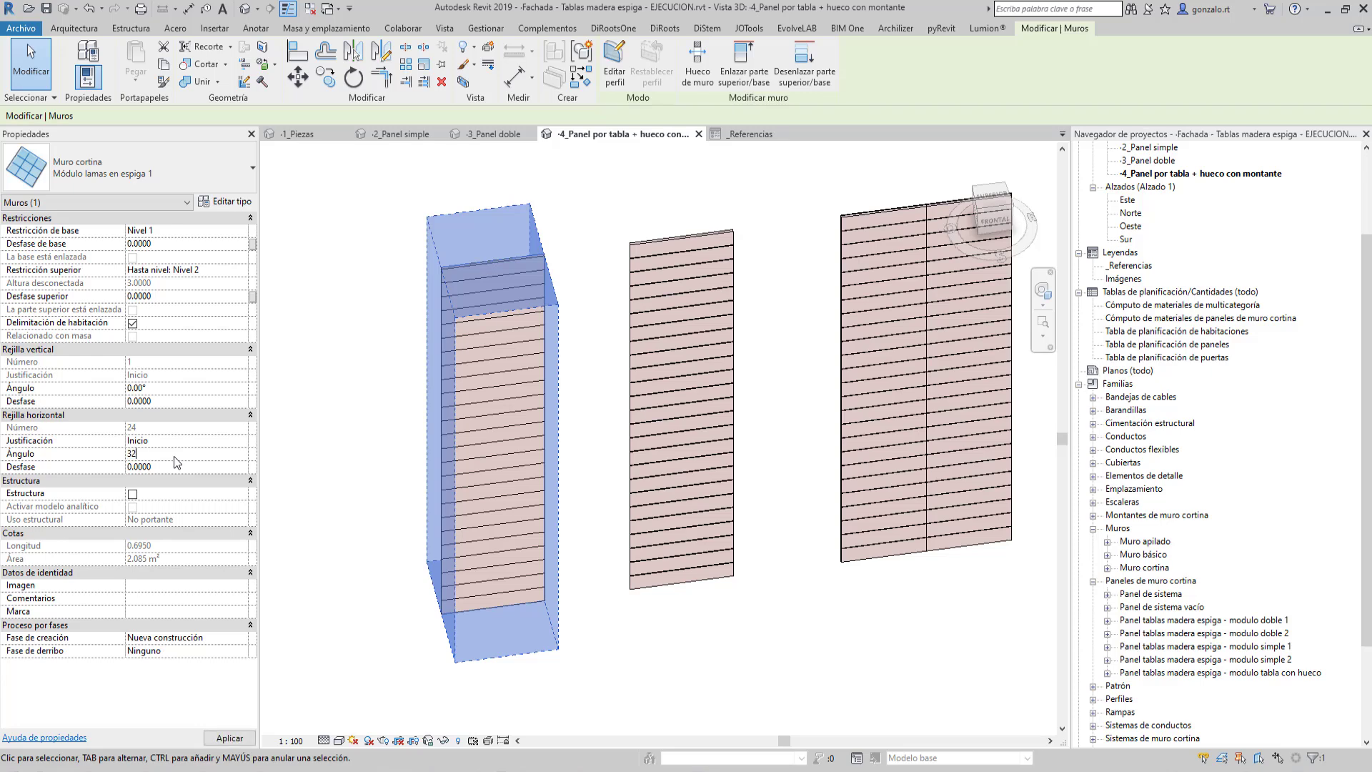
{"action": "key", "text": "Return"}
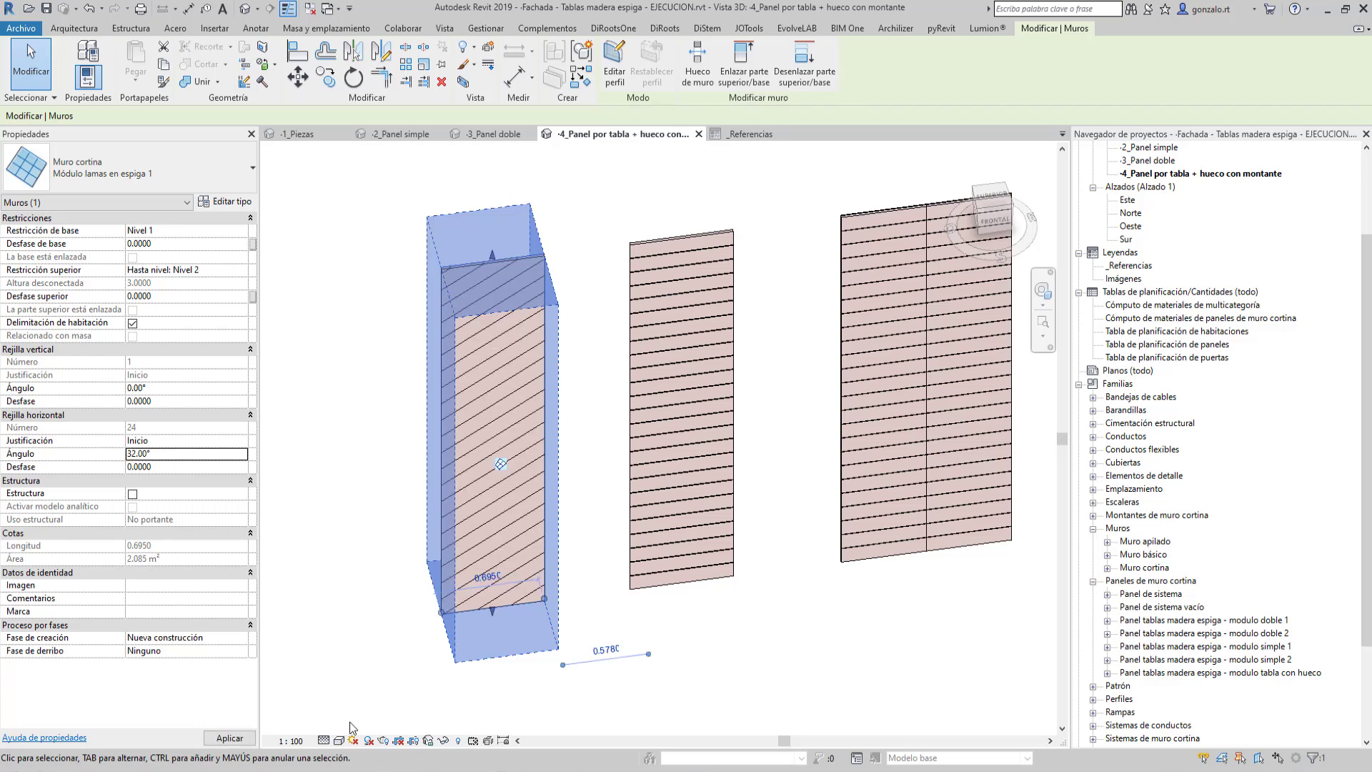
{"action": "key", "text": "Escape"}
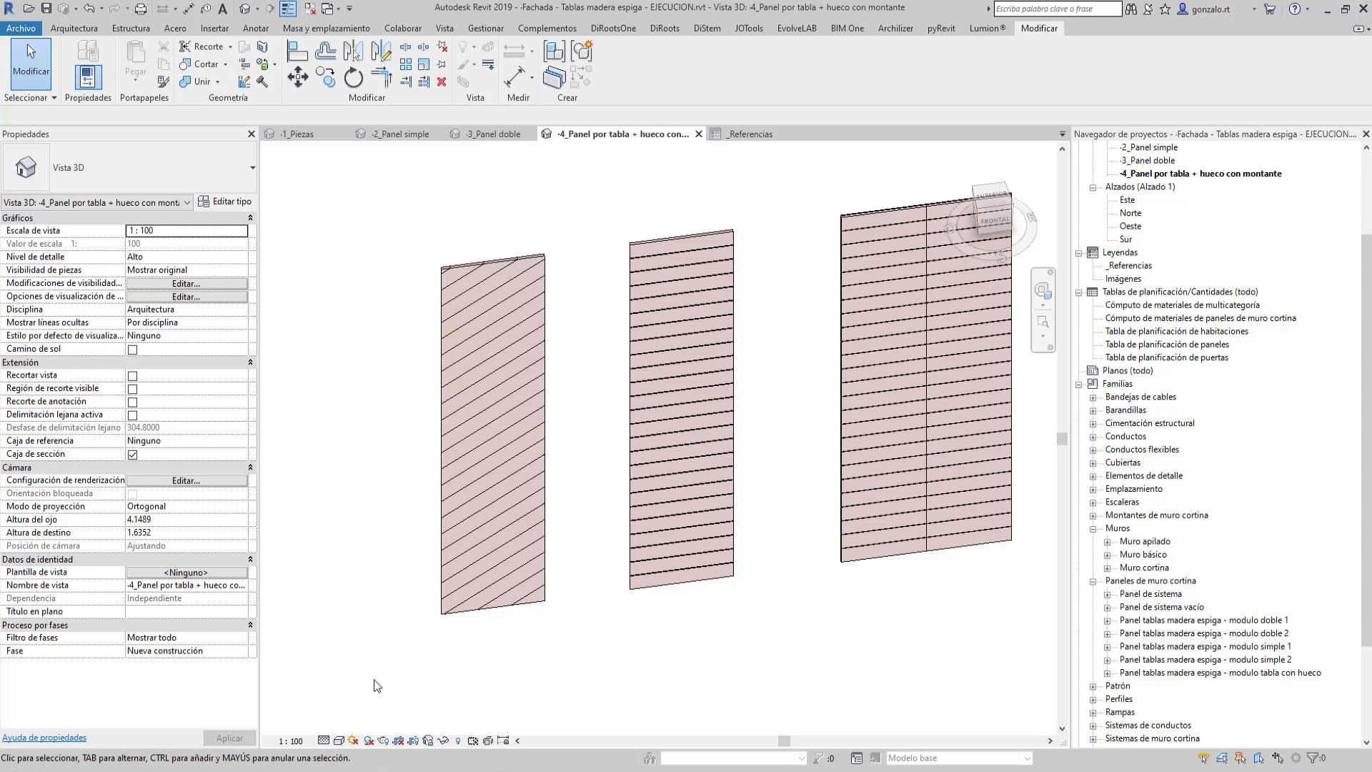
{"action": "scroll", "coordinate": [545, 621], "scroll_direction": "up", "scroll_amount": 4}
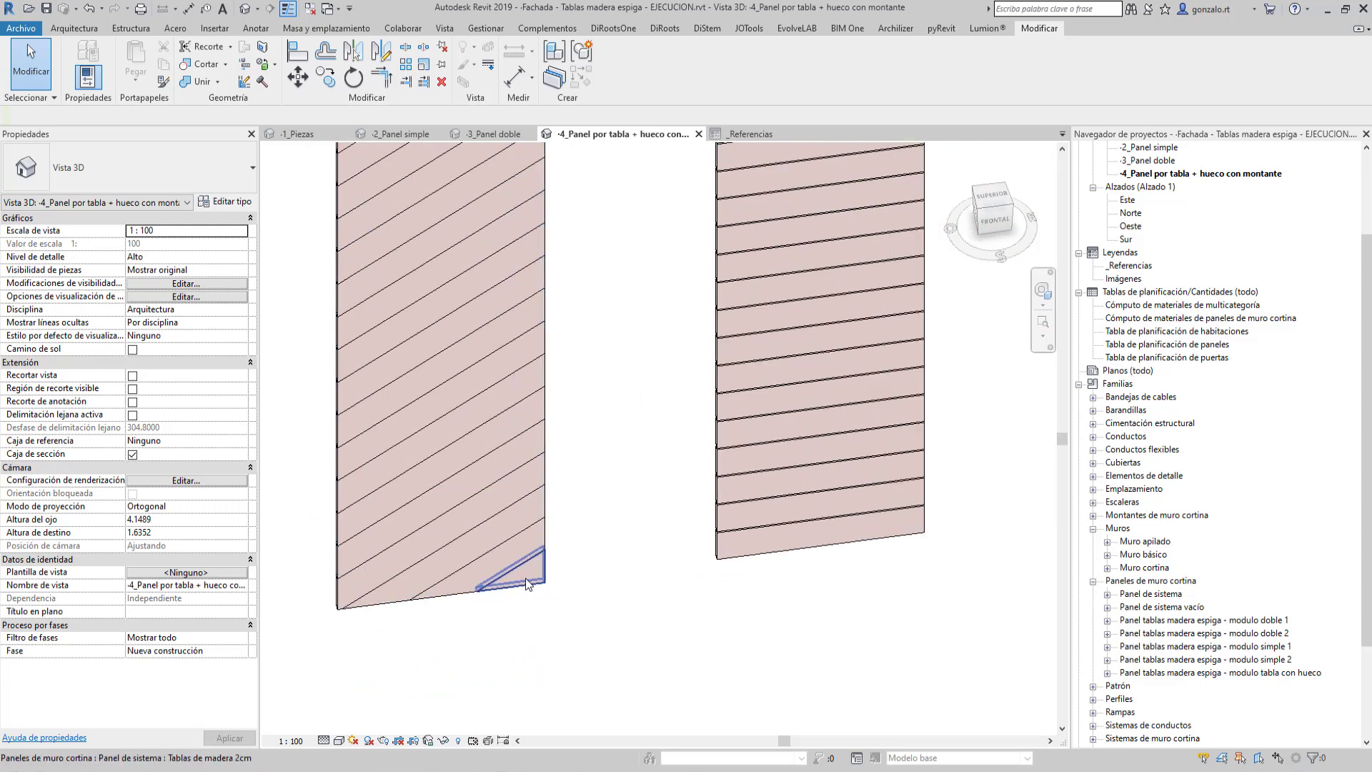
{"action": "scroll", "coordinate": [503, 618], "scroll_direction": "down", "scroll_amount": 2}
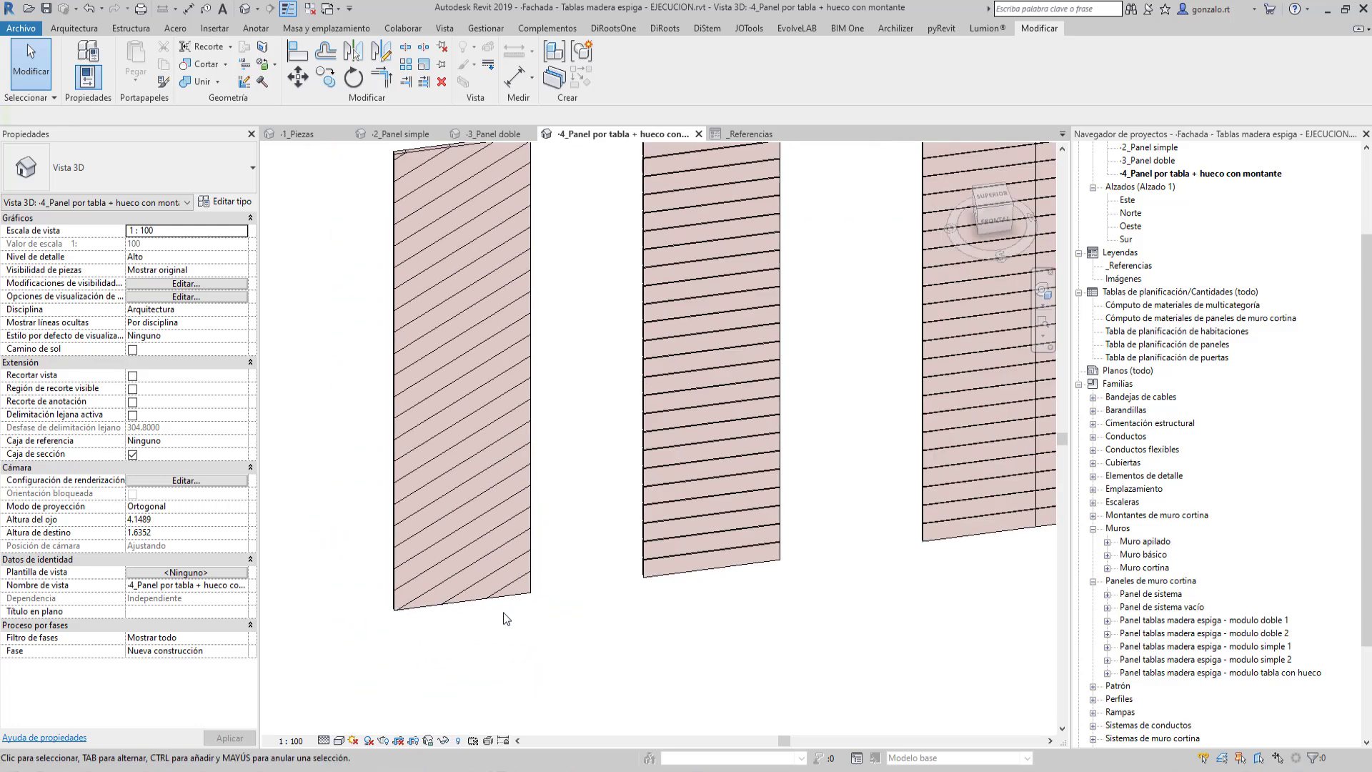
{"action": "scroll", "coordinate": [505, 618], "scroll_direction": "down", "scroll_amount": 1}
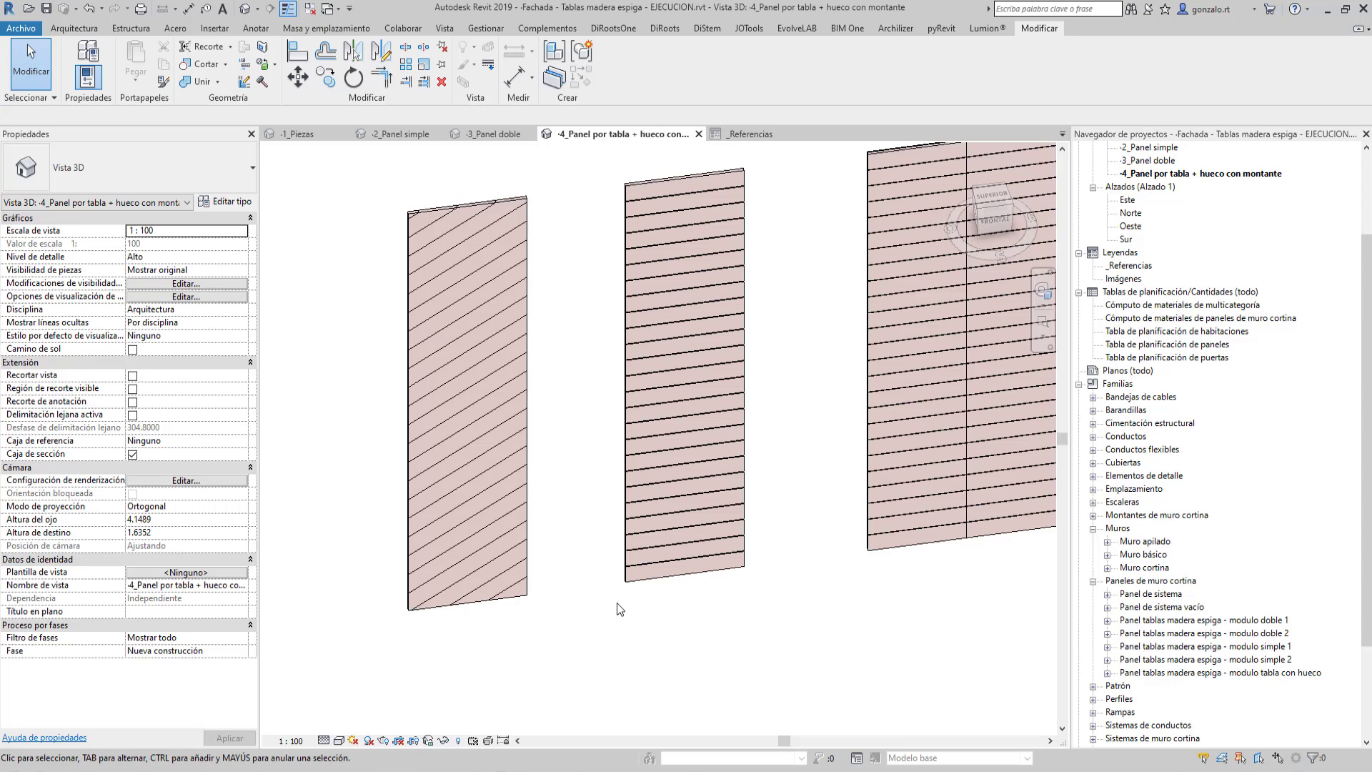
Step: Open the panel family of the lowest board in the second curtain wall module for editing
{"action": "scroll", "coordinate": [618, 600], "scroll_direction": "up", "scroll_amount": 5}
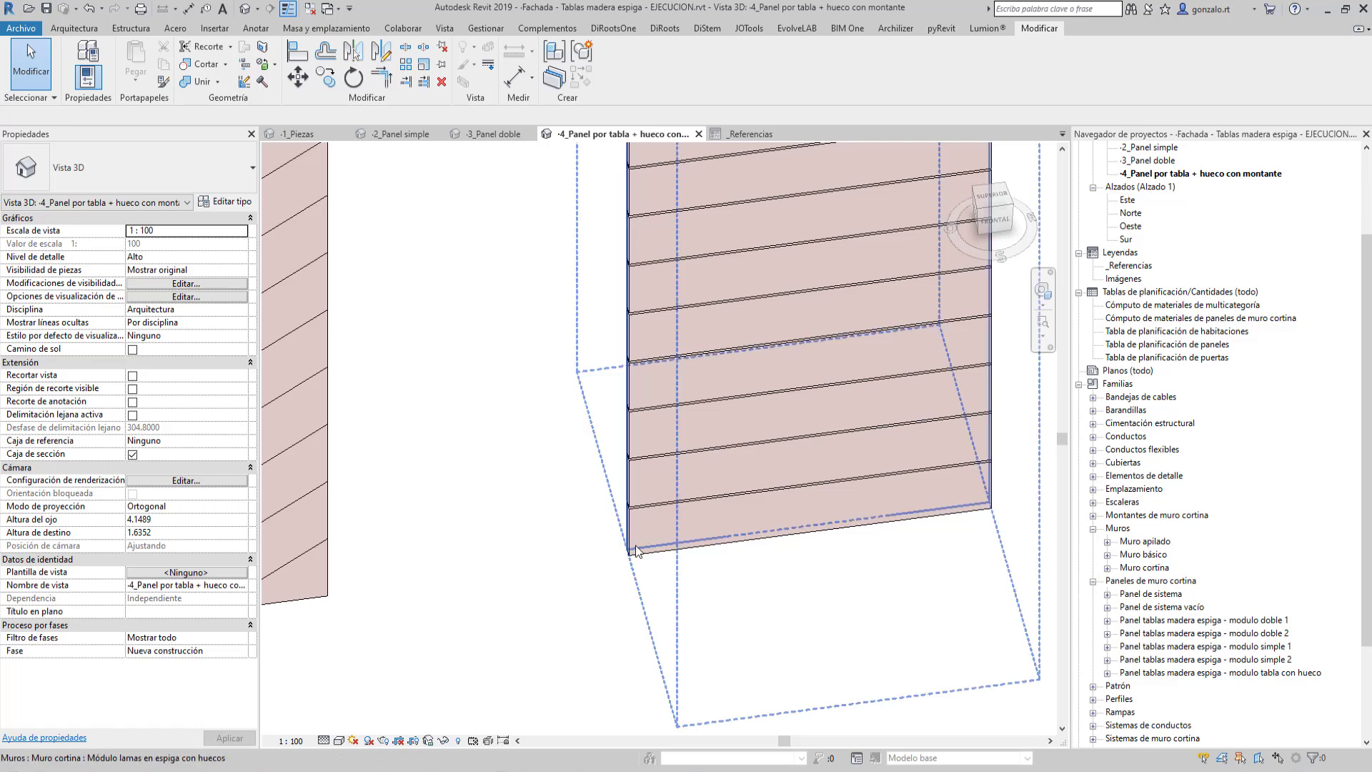
{"action": "left_click", "coordinate": [629, 542]}
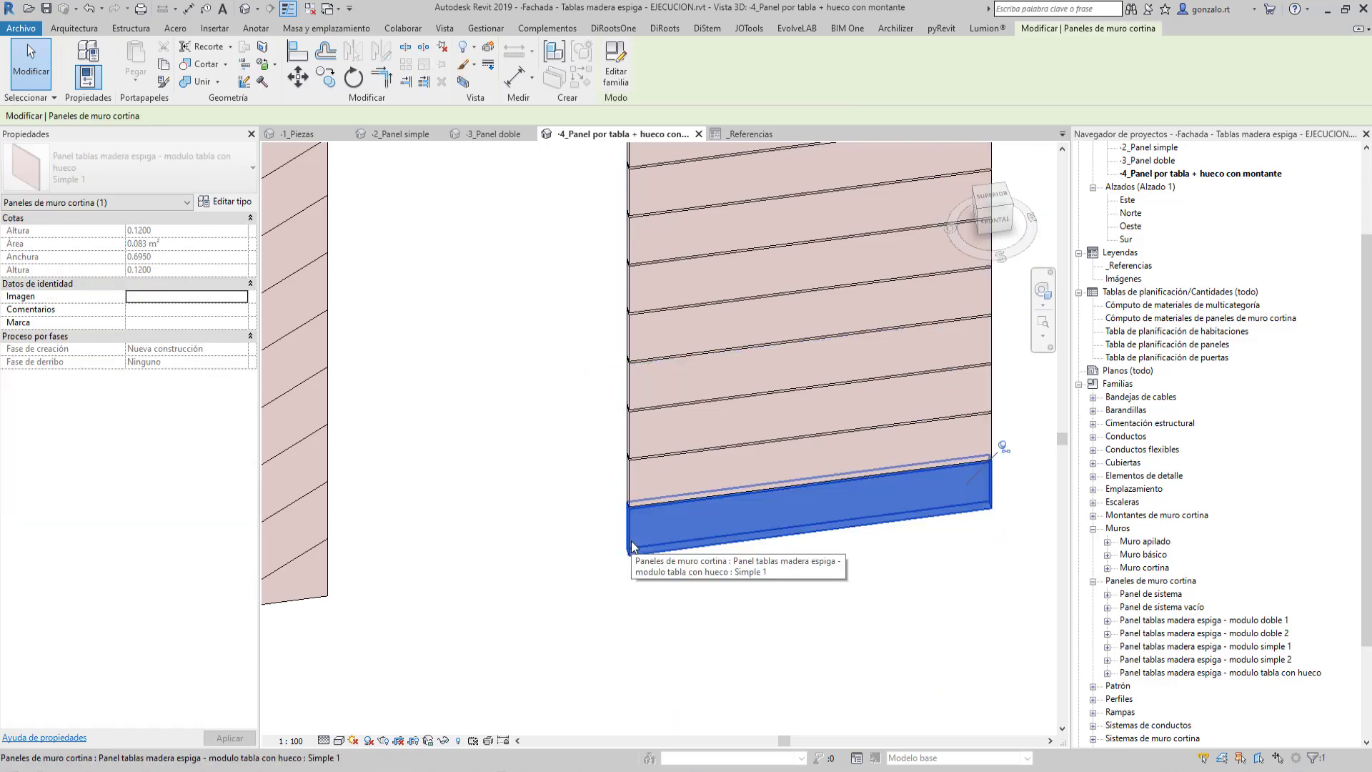
{"action": "left_click", "coordinate": [615, 71]}
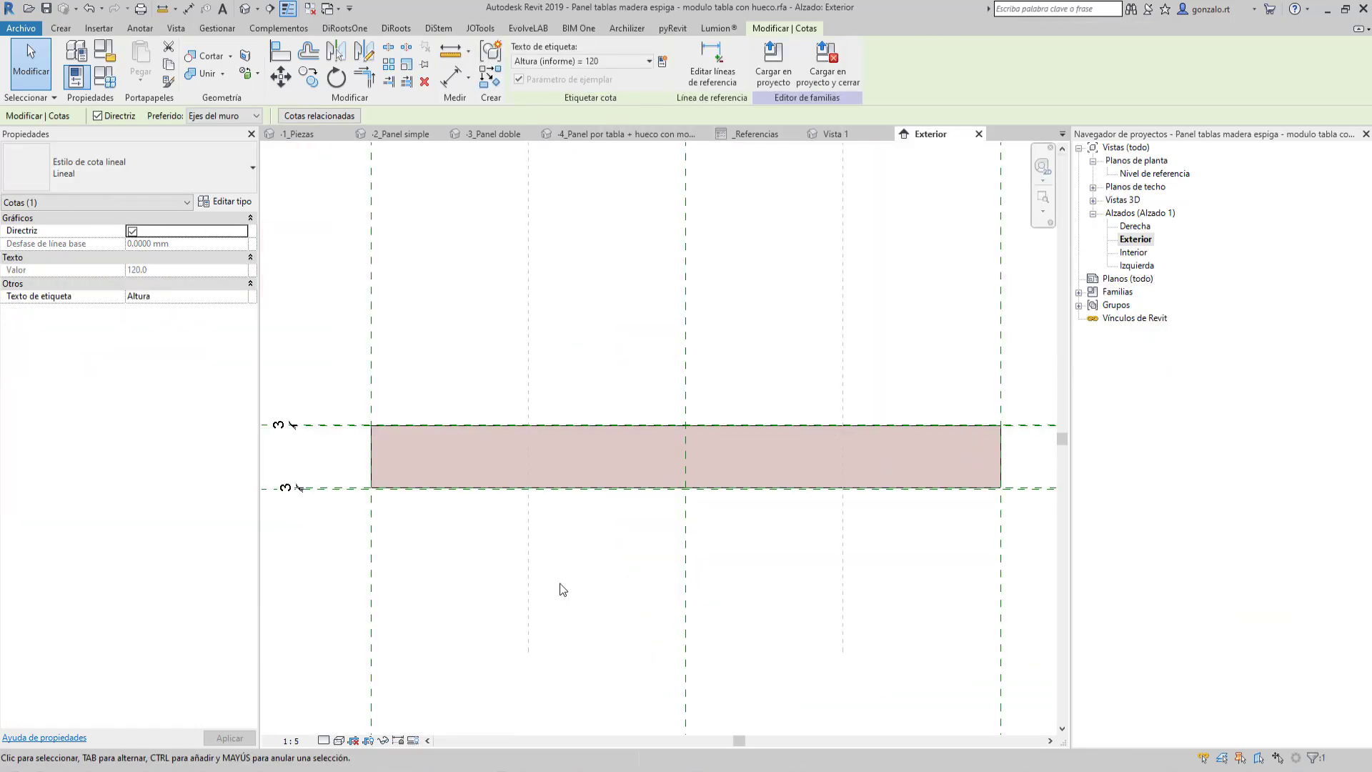
Step: Inspect the board extrusion in the family's Exterior elevation and the gaps between its edges and the outer reference planes
{"action": "left_click", "coordinate": [415, 484]}
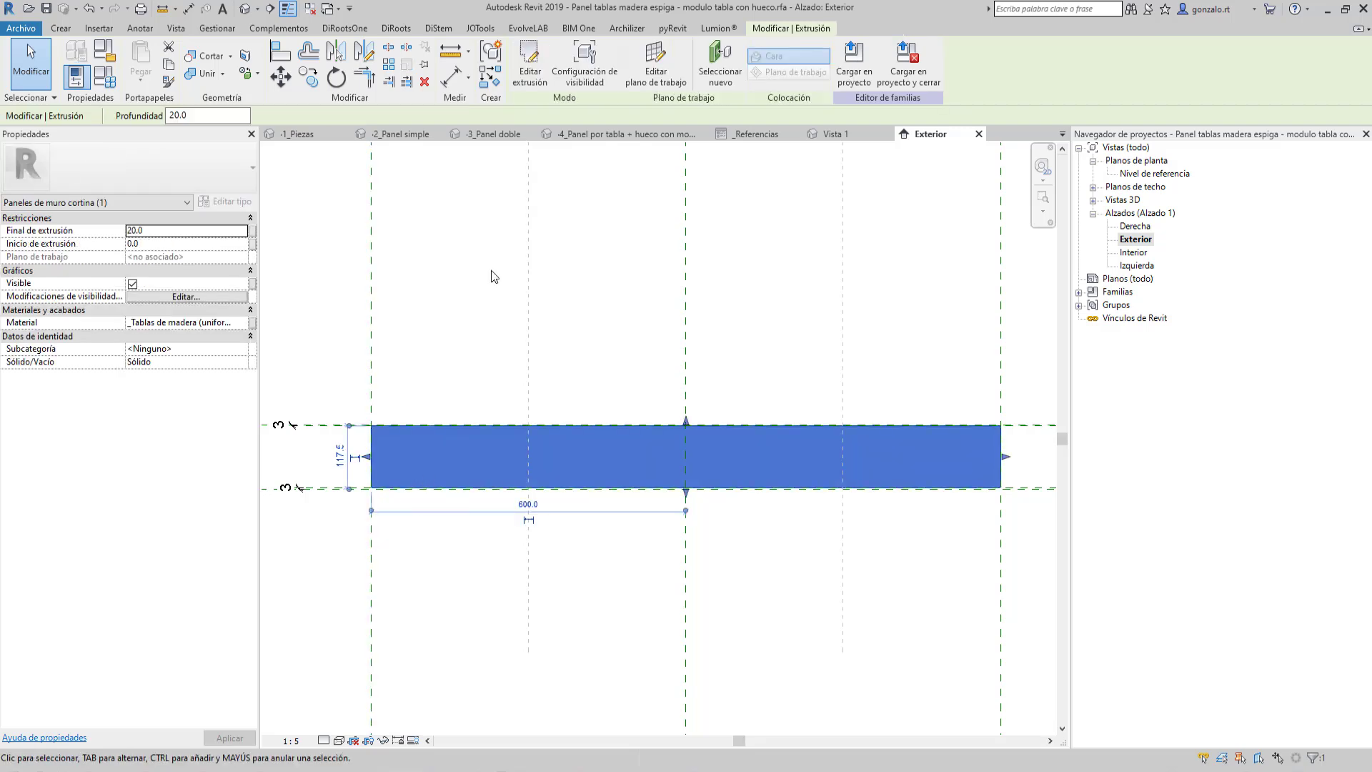
{"action": "left_click", "coordinate": [333, 533]}
{"action": "scroll", "coordinate": [382, 475], "scroll_direction": "up", "scroll_amount": 5}
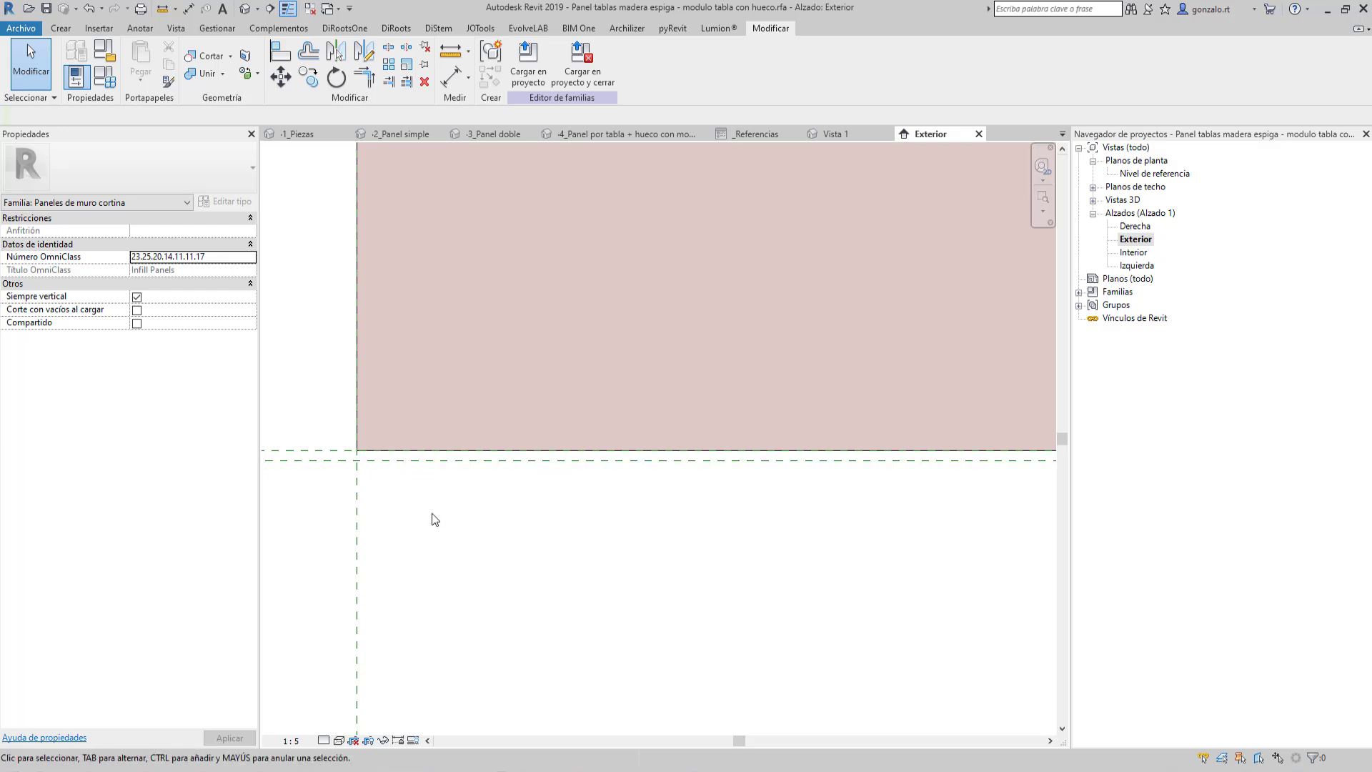
{"action": "scroll", "coordinate": [491, 576], "scroll_direction": "down", "scroll_amount": 5}
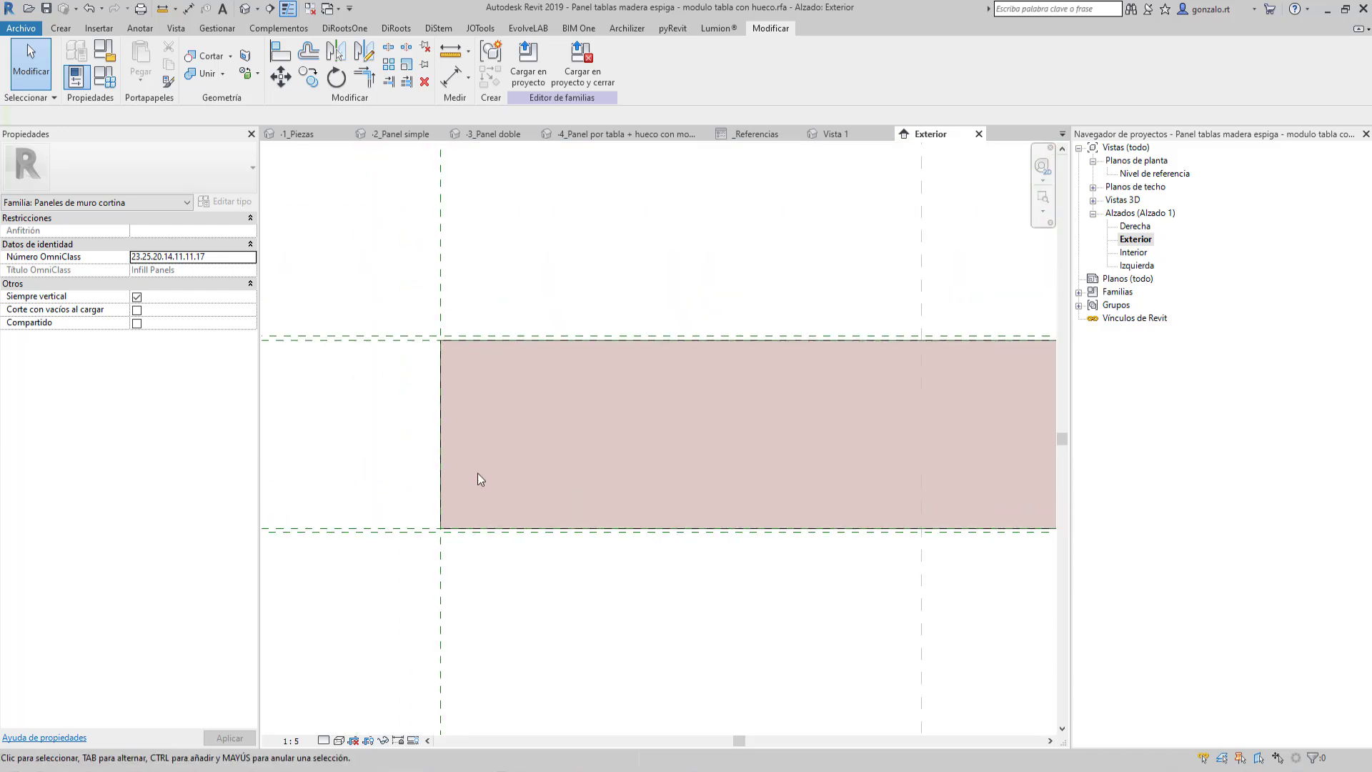
{"action": "scroll", "coordinate": [454, 342], "scroll_direction": "up", "scroll_amount": 4}
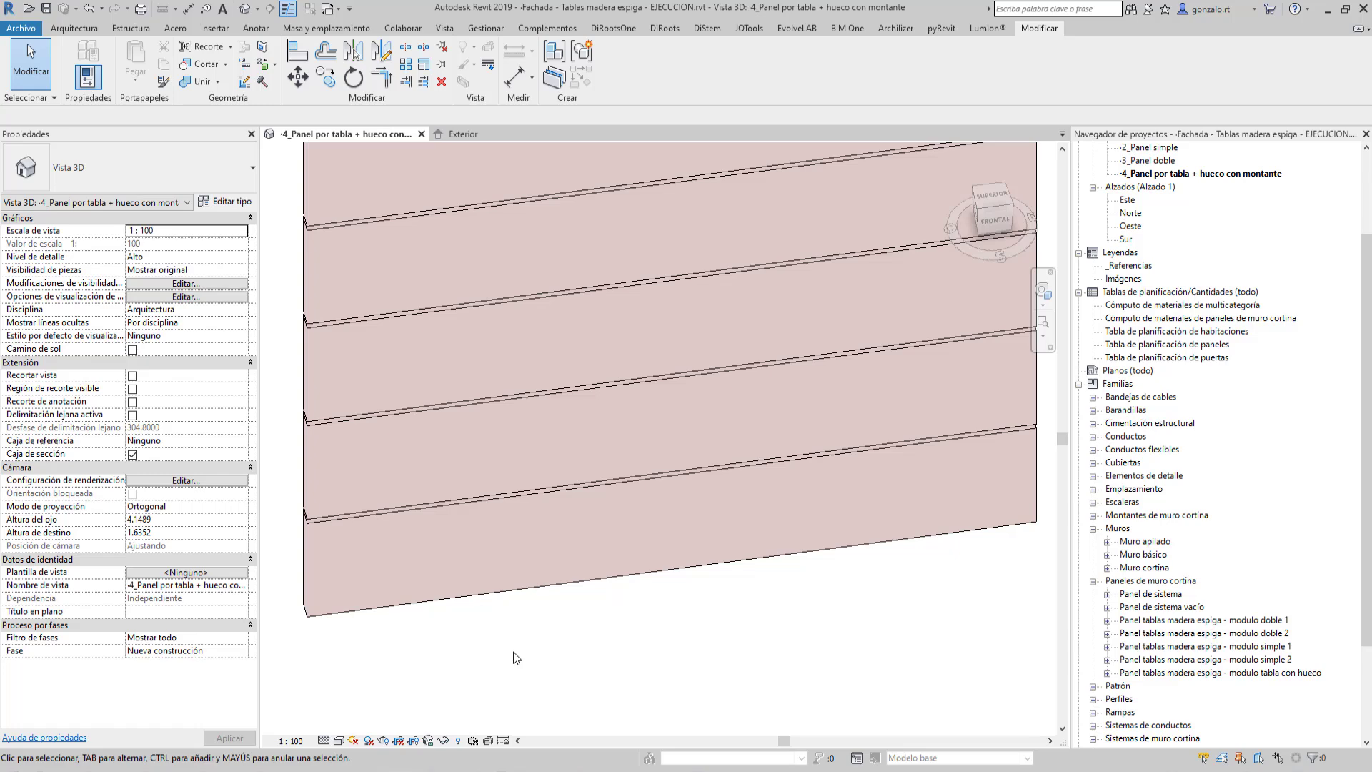
Step: Try to set the horizontal grid angle of the second curtain wall module, with gapped boards, to 32°
{"action": "left_click", "coordinate": [504, 587]}
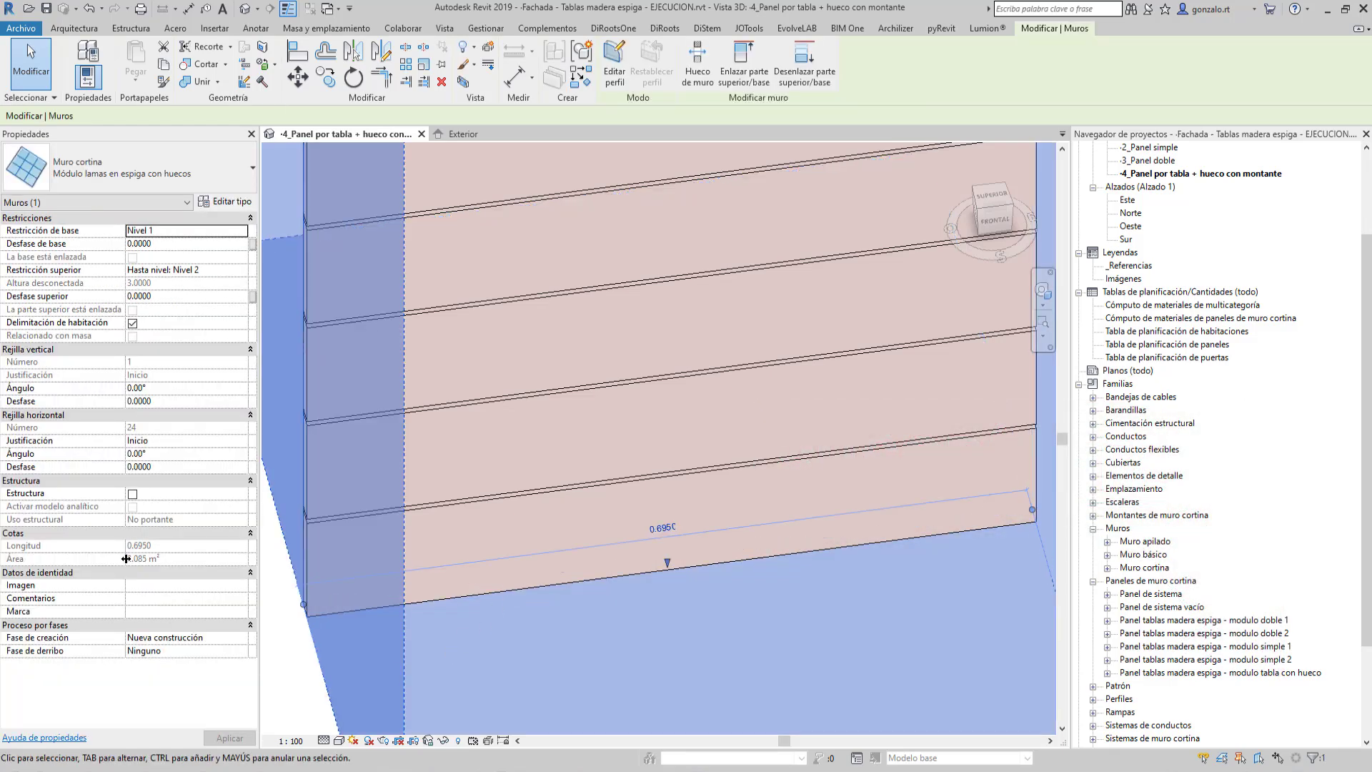
{"action": "left_click", "coordinate": [174, 454]}
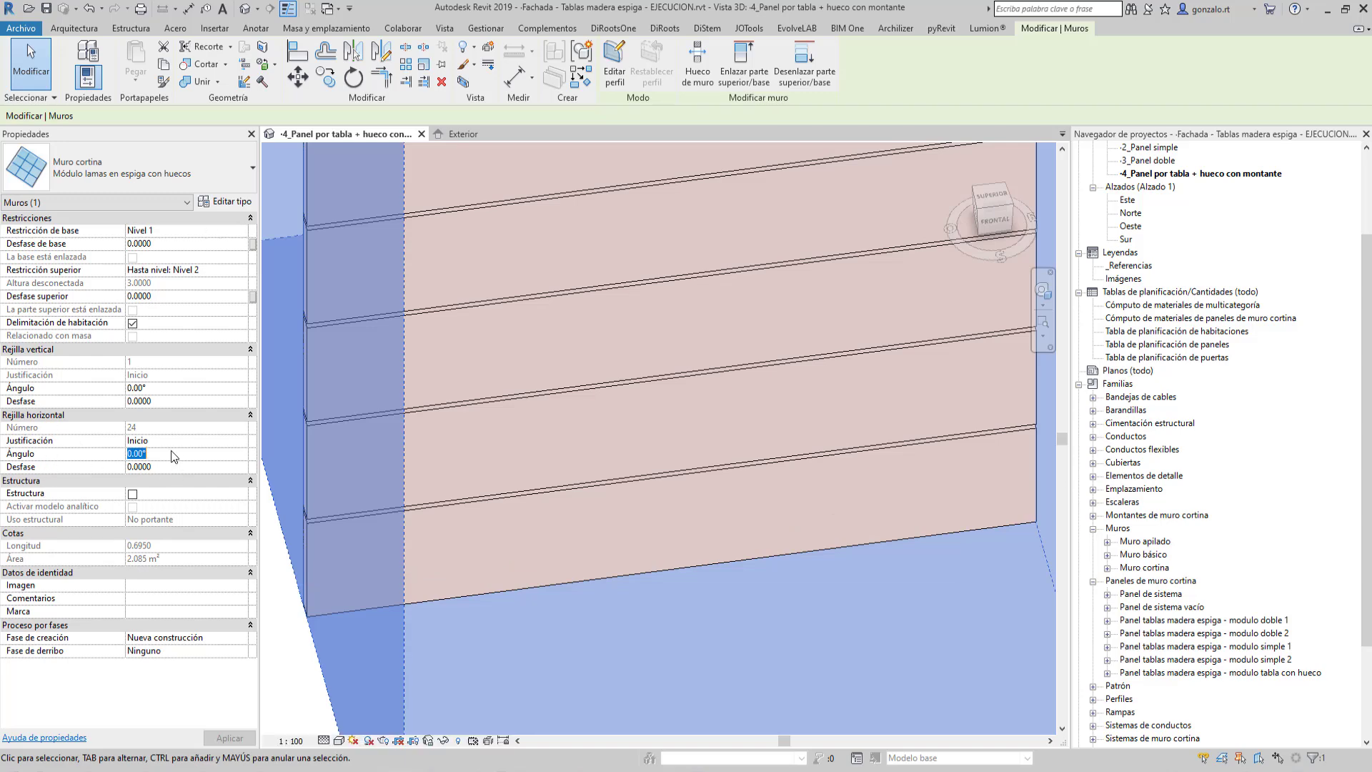
{"action": "type", "text": "32"}
{"action": "key", "text": "Return"}
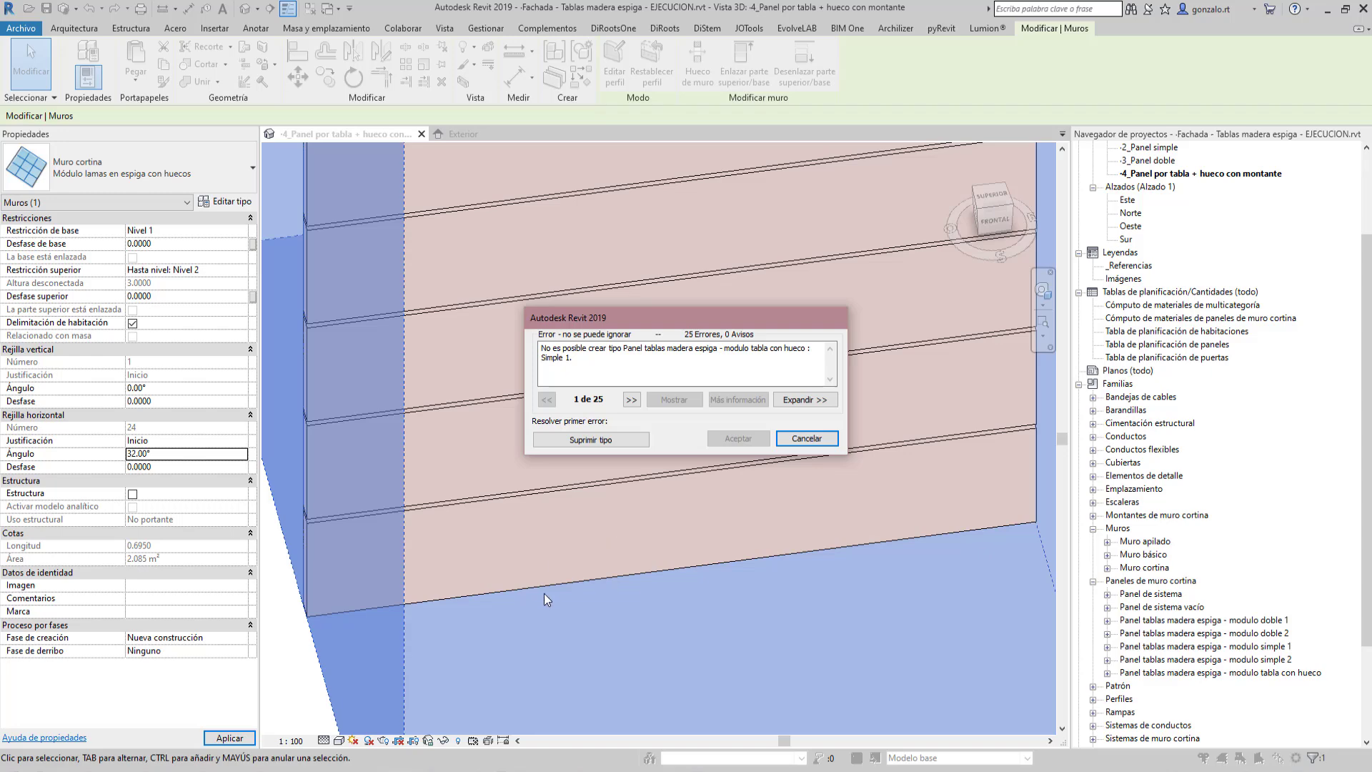
{"action": "left_click", "coordinate": [808, 438]}
{"action": "left_click", "coordinate": [494, 628]}
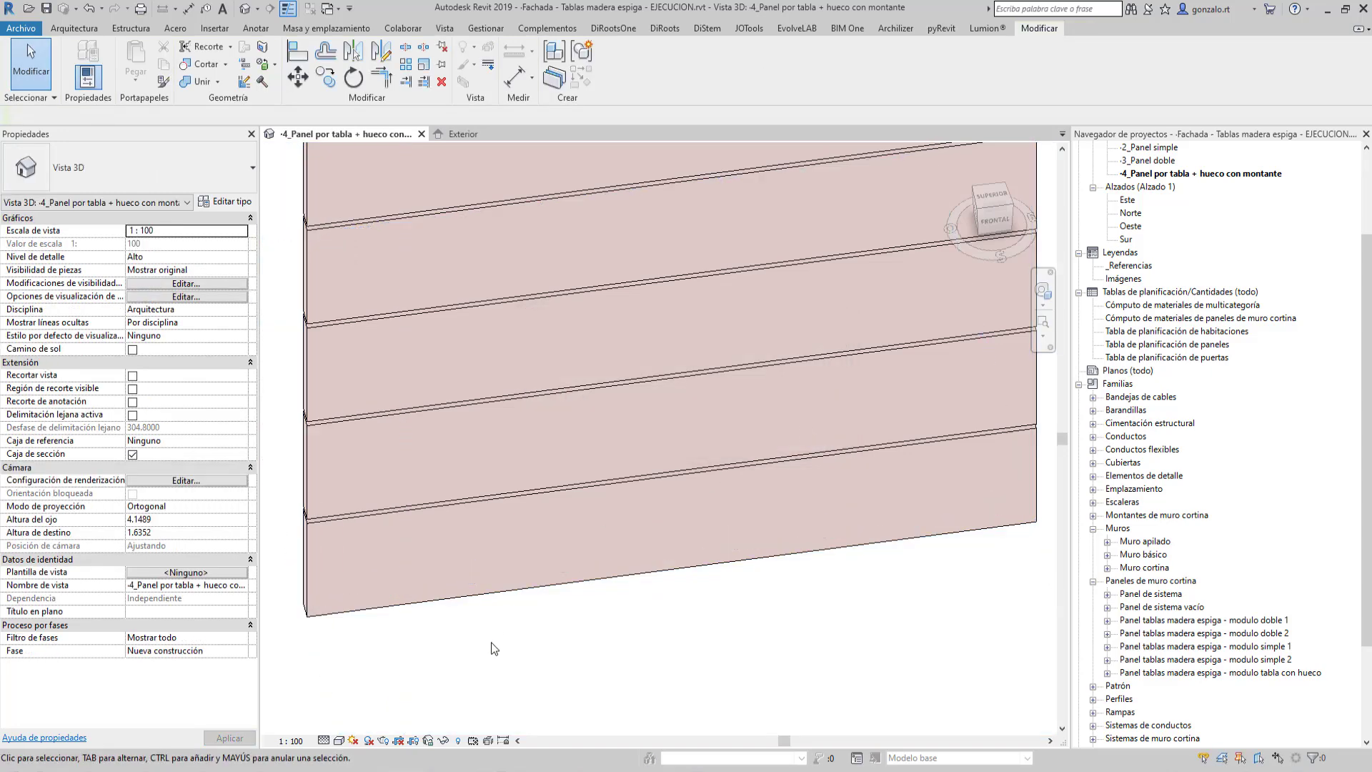
Step: Inspect the mullion filling the gap between two boards at the outer edge of the third curtain wall module
{"action": "scroll", "coordinate": [493, 643], "scroll_direction": "down", "scroll_amount": 2}
{"action": "scroll", "coordinate": [493, 646], "scroll_direction": "down", "scroll_amount": 2}
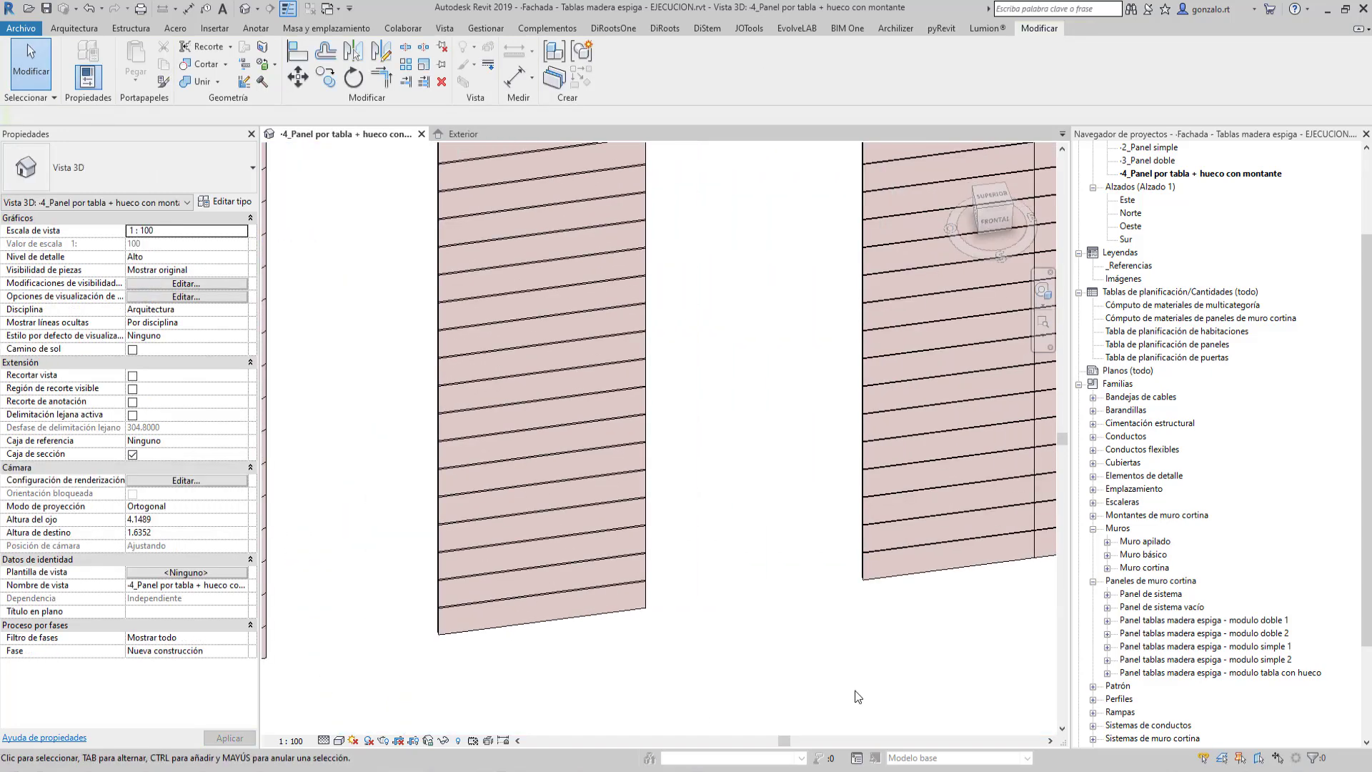
{"action": "middle_click_drag", "start_coordinate": [857, 698], "coordinate": [521, 688]}
{"action": "scroll", "coordinate": [554, 633], "scroll_direction": "up", "scroll_amount": 2}
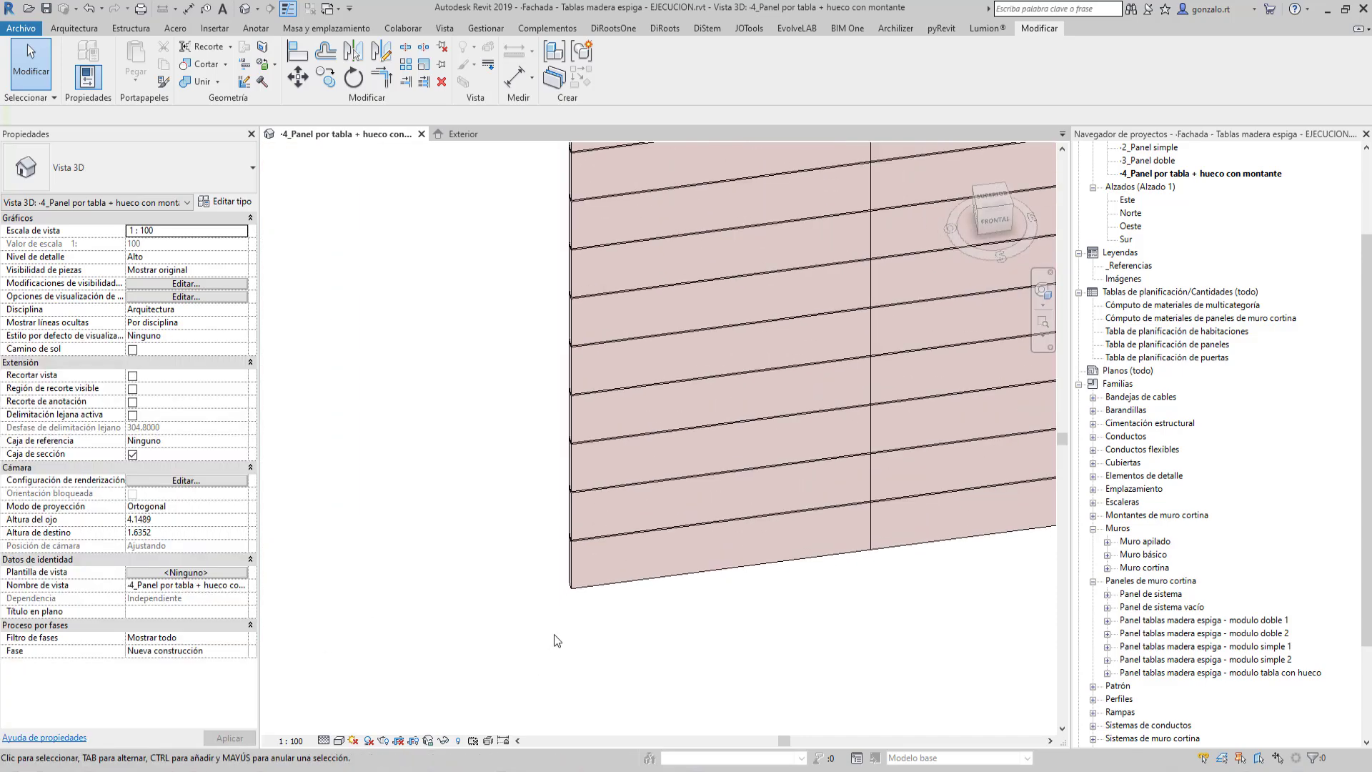
{"action": "scroll", "coordinate": [547, 524], "scroll_direction": "up", "scroll_amount": 3}
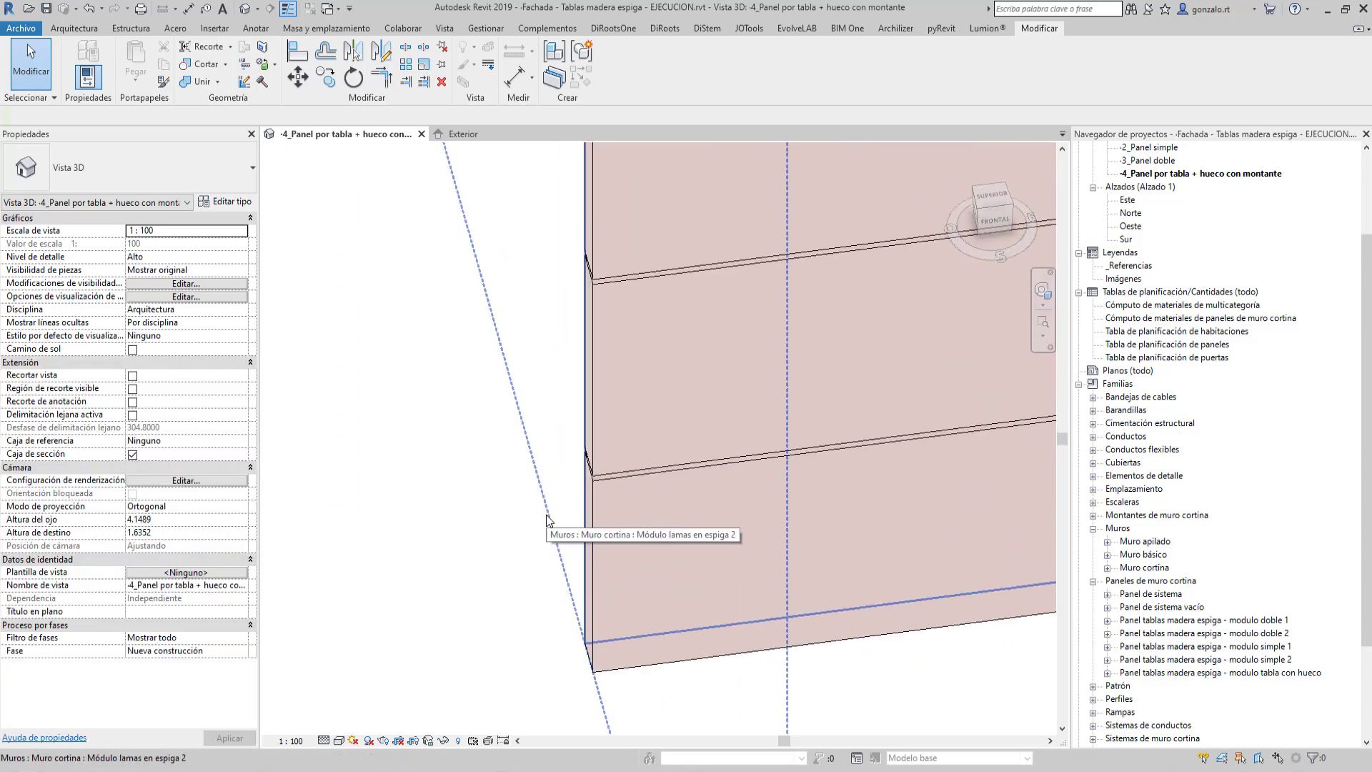
{"action": "left_click", "coordinate": [589, 505]}
{"action": "mouse_move", "coordinate": [588, 505]}
{"action": "middle_mouse_down", "text": "shift"}
{"action": "mouse_move", "coordinate": [400, 614]}
{"action": "mouse_move", "coordinate": [476, 633]}
{"action": "mouse_move", "coordinate": [592, 556]}
{"action": "mouse_move", "coordinate": [599, 523]}
{"action": "middle_mouse_up", "text": "shift"}
{"action": "left_click", "coordinate": [599, 529]}
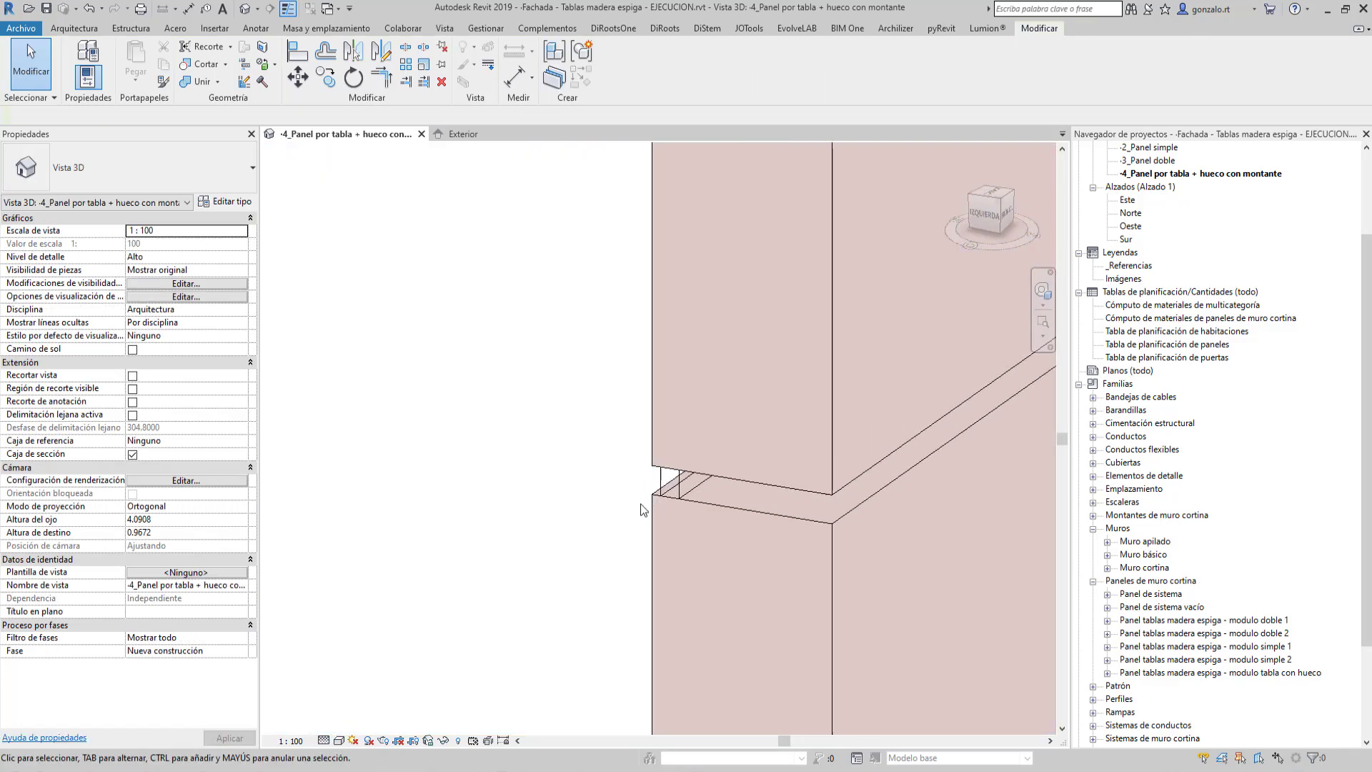
{"action": "left_click", "coordinate": [685, 485]}
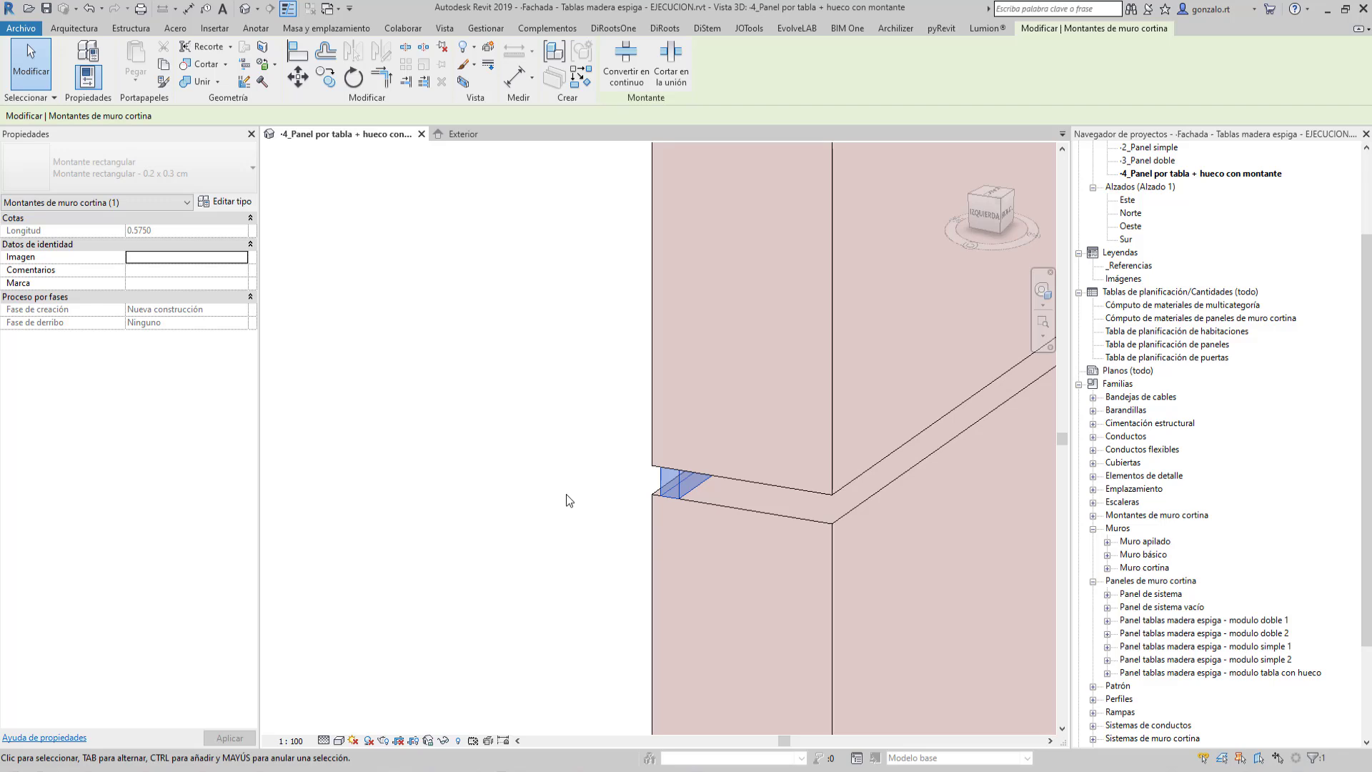
{"action": "left_click", "coordinate": [595, 487]}
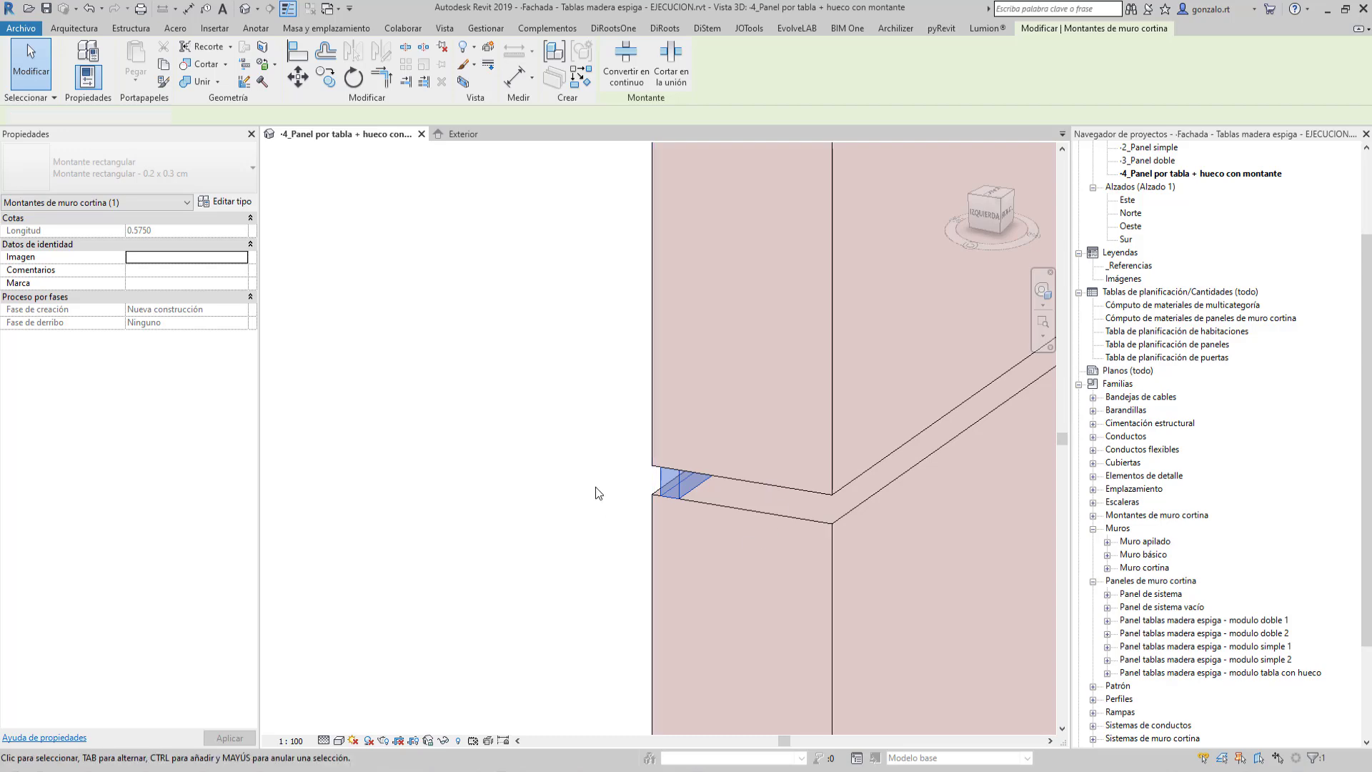
Step: Review the horizontal grid spacing and horizontal mullion settings in the type properties of the Módulo lamas en espiga 2 curtain wall
{"action": "left_click", "coordinate": [652, 429]}
{"action": "left_click", "coordinate": [235, 205]}
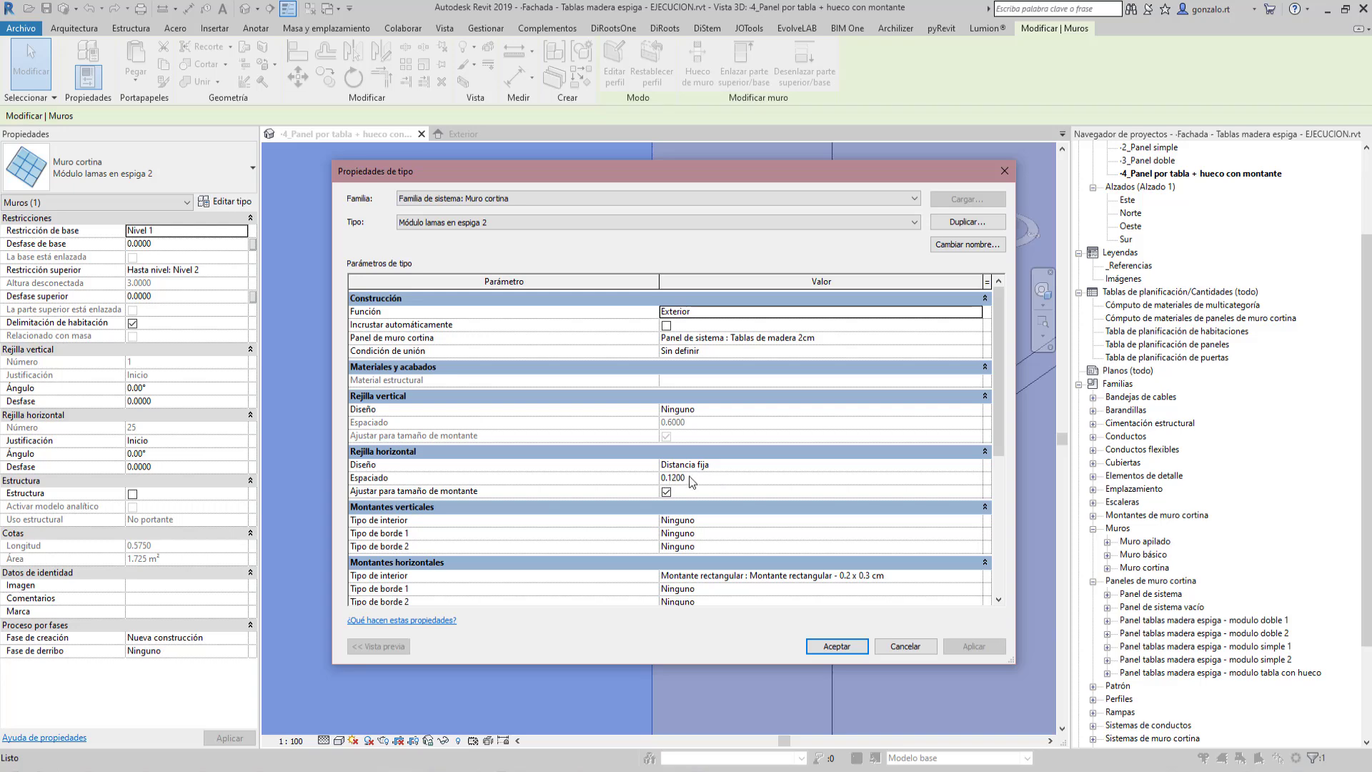
{"action": "scroll", "coordinate": [690, 480], "scroll_direction": "down", "scroll_amount": 1}
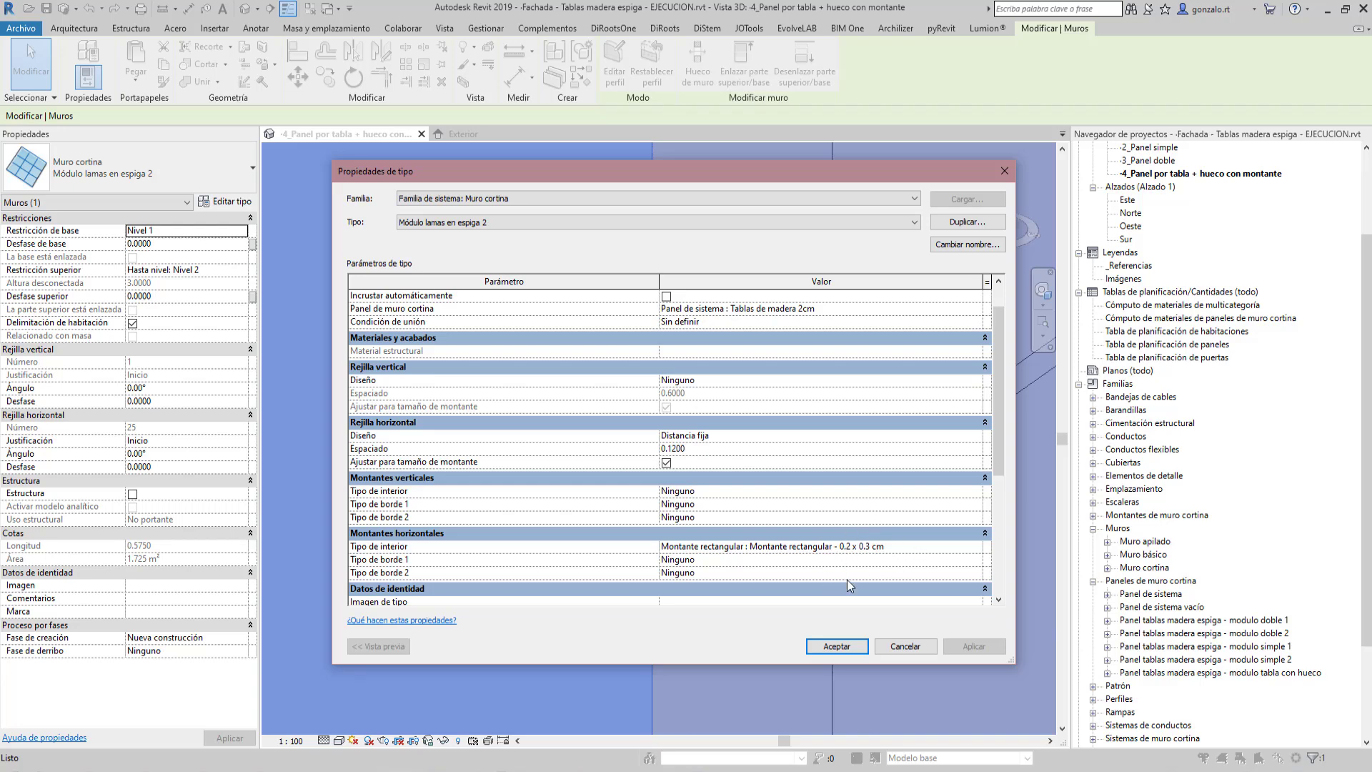
{"action": "left_click", "coordinate": [1004, 171]}
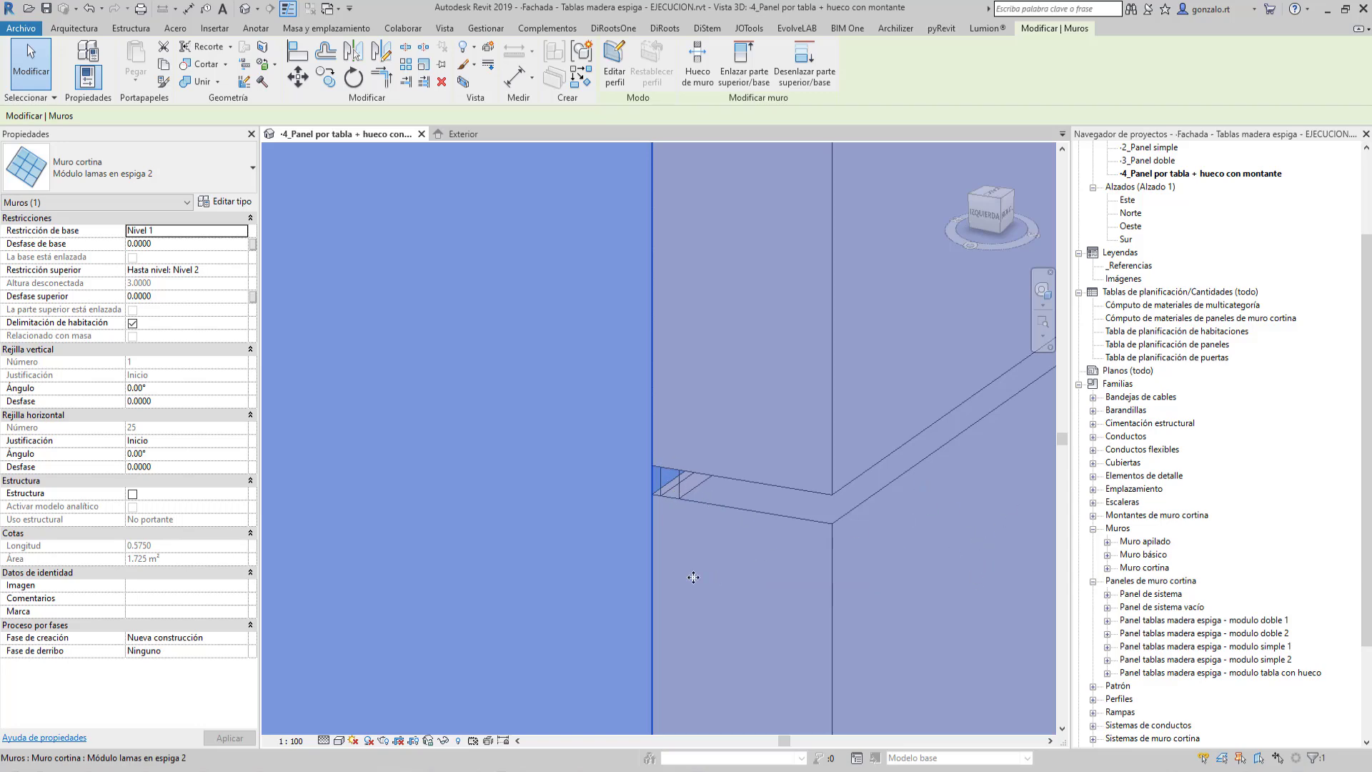
Step: Set the horizontal grid angle of the Módulo lamas en espiga 2 curtain wall module to 32°
{"action": "scroll", "coordinate": [618, 576], "scroll_direction": "down", "scroll_amount": 6}
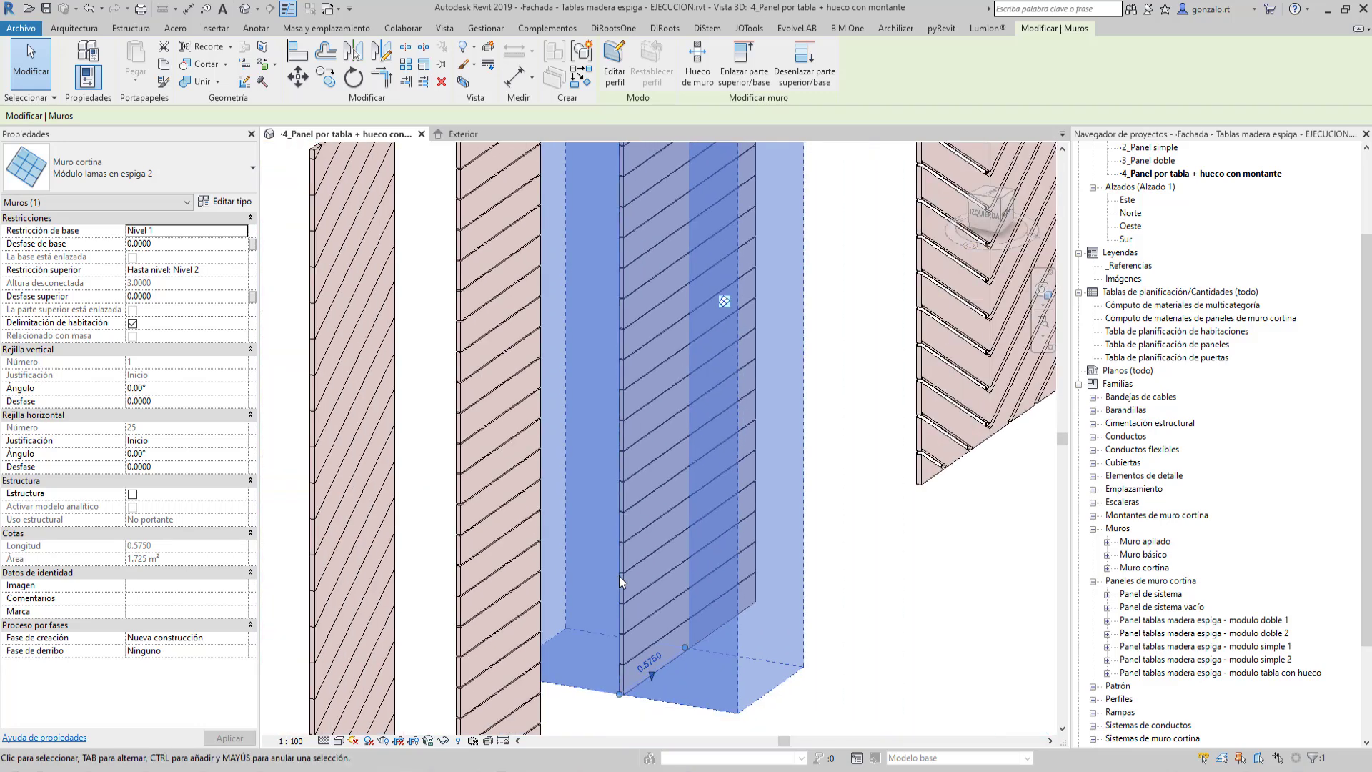
{"action": "left_click", "coordinate": [940, 661]}
{"action": "middle_click_drag", "start_coordinate": [941, 661], "coordinate": [688, 632], "text": "shift"}
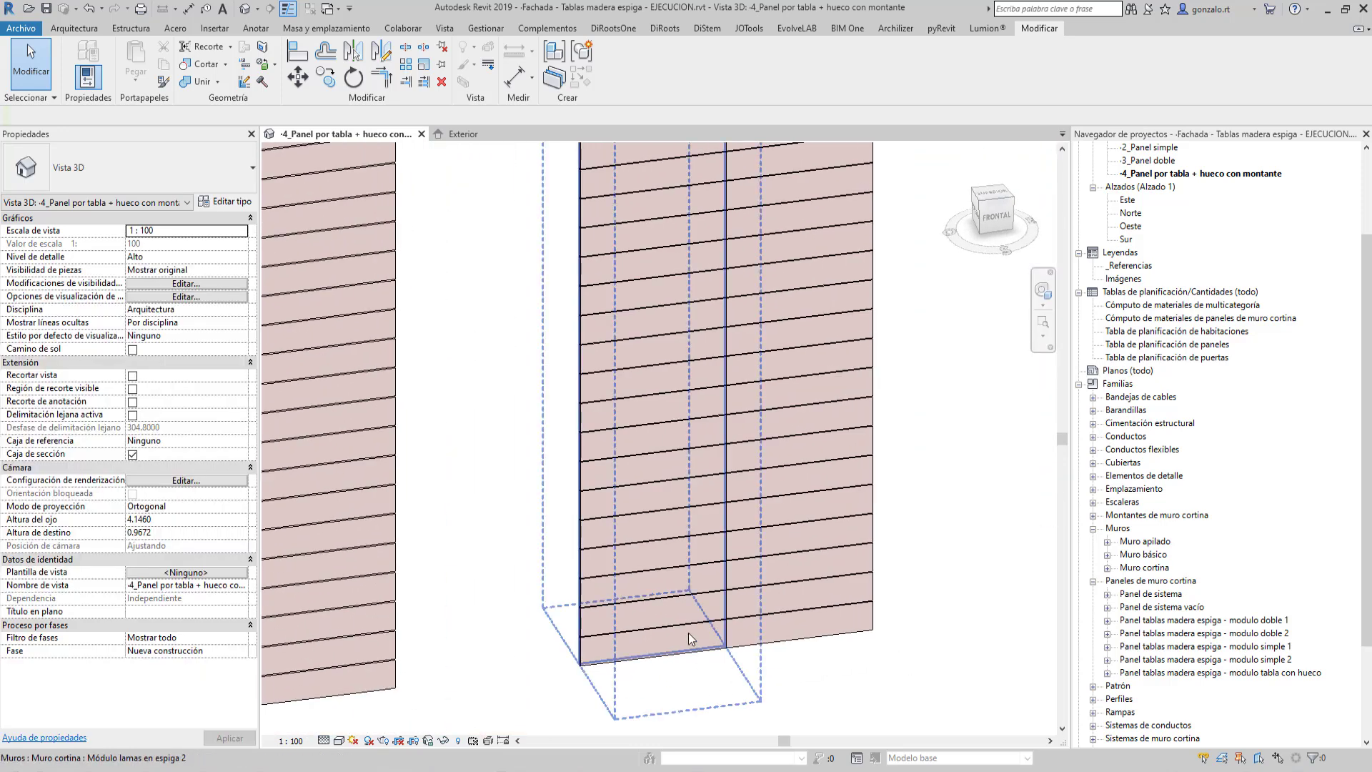
{"action": "left_click", "coordinate": [688, 632]}
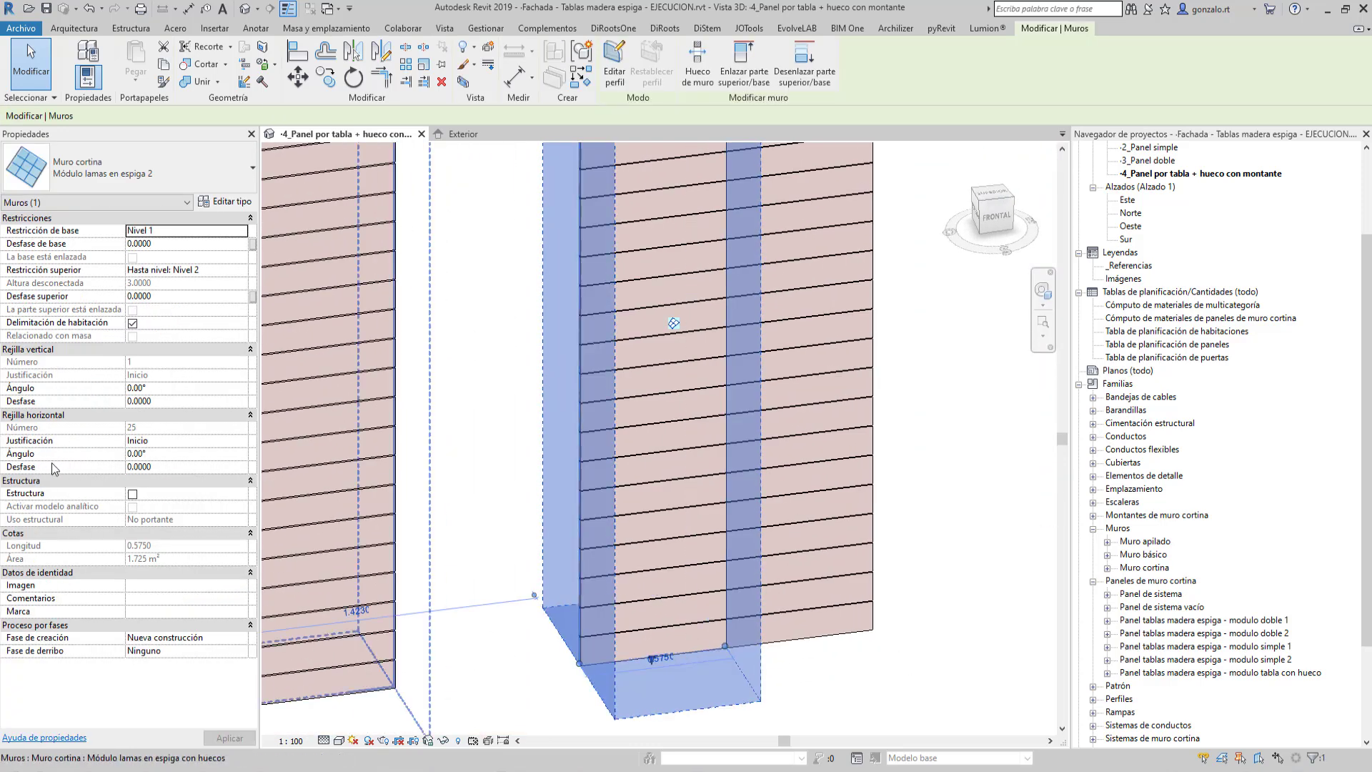
{"action": "left_click", "coordinate": [178, 454]}
{"action": "type", "text": "32"}
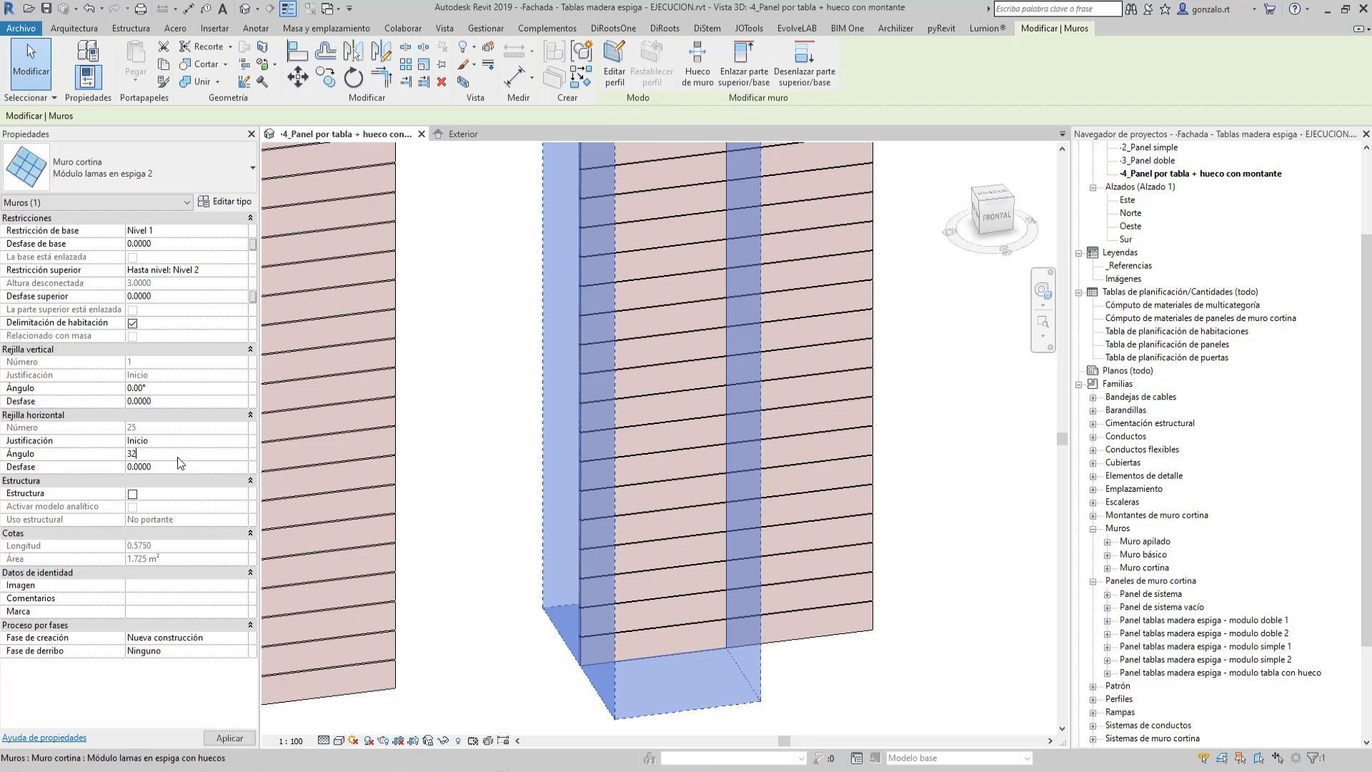
{"action": "left_click", "coordinate": [525, 618]}
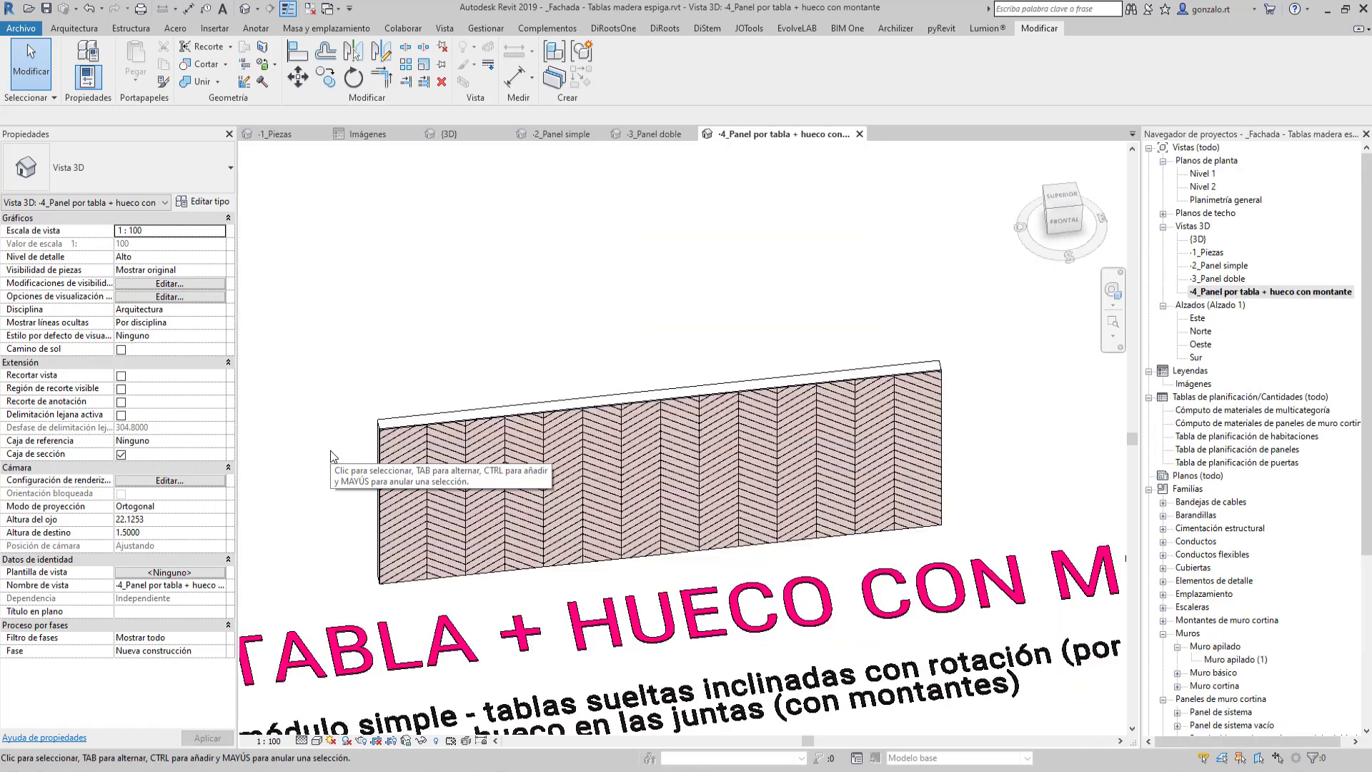
Step: Check the properties of the leftmost curtain wall module in the completed herringbone façade of the _Fachada - Tablas madera espiga project
{"action": "left_click", "coordinate": [411, 436]}
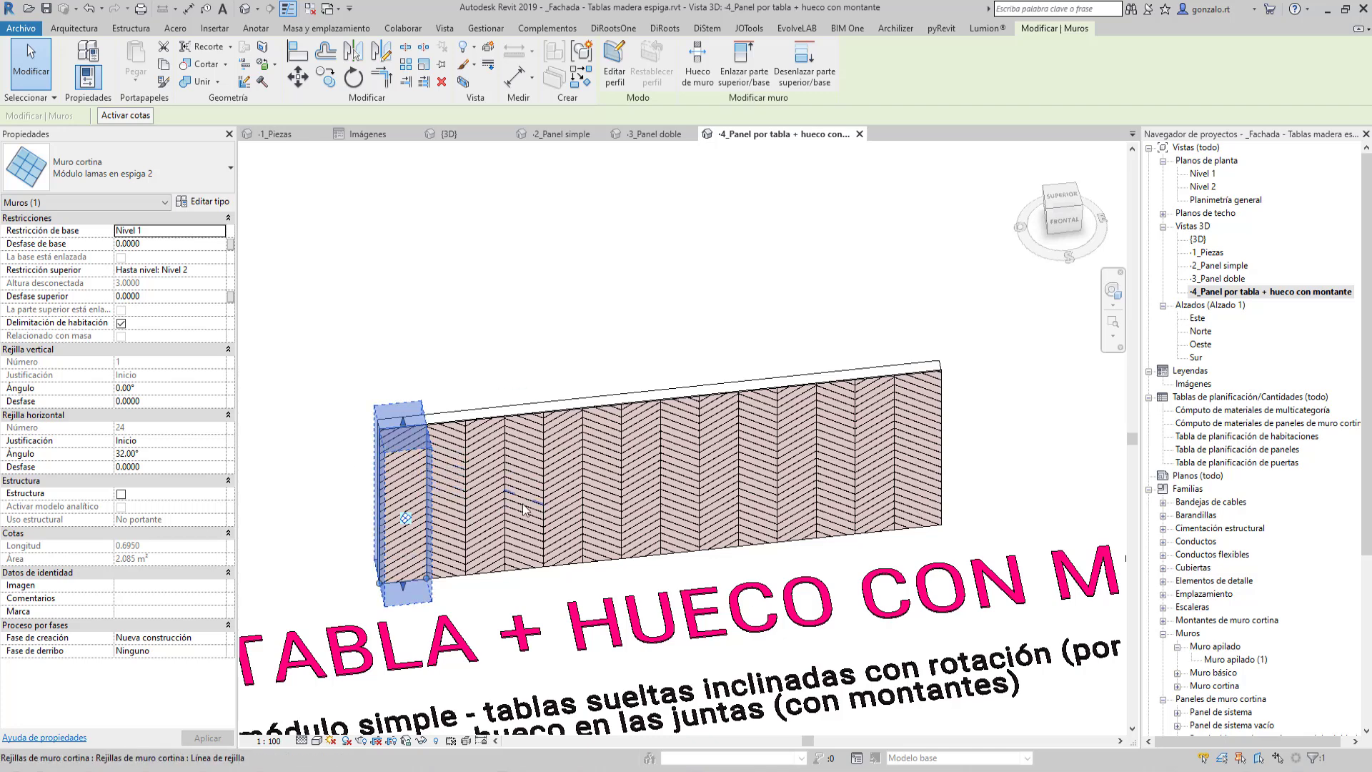
{"action": "left_click", "coordinate": [470, 371]}
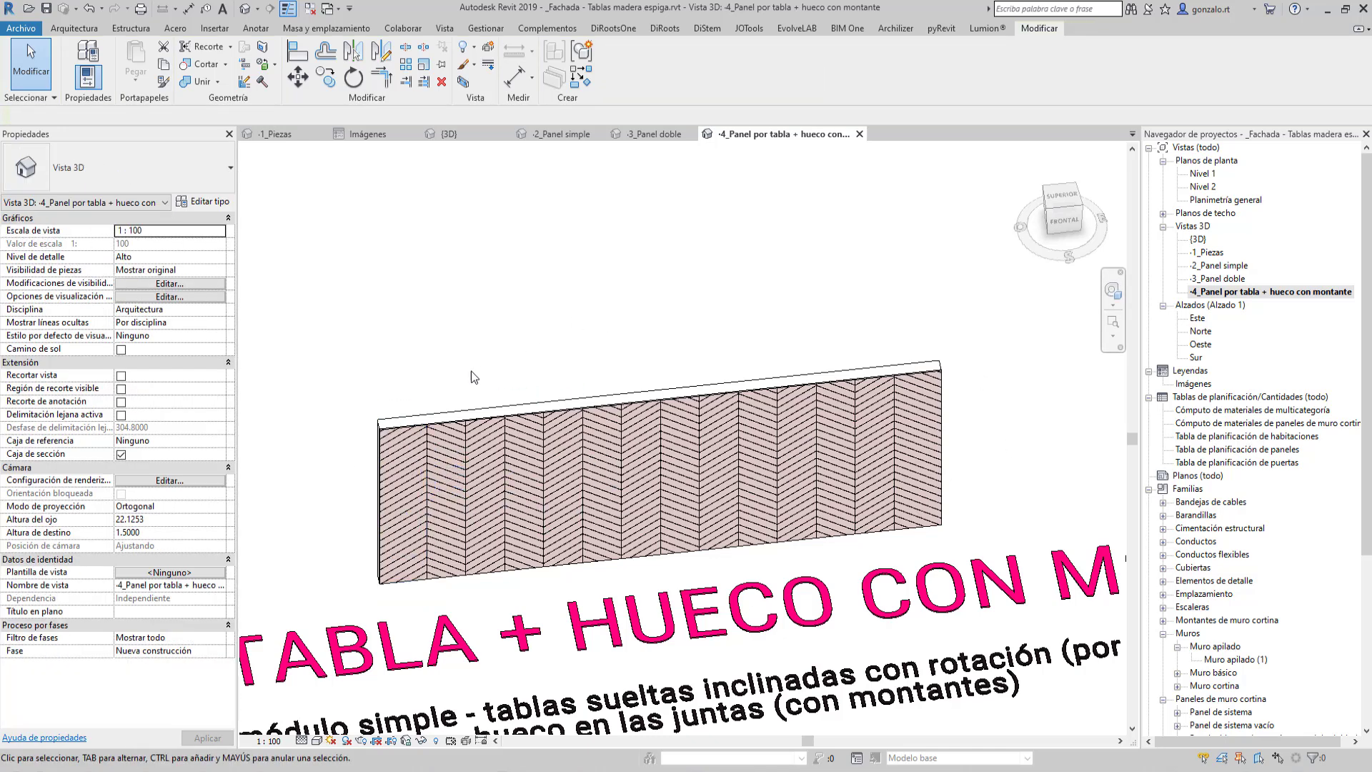
{"action": "left_click", "coordinate": [463, 421]}
{"action": "key", "text": "Escape"}
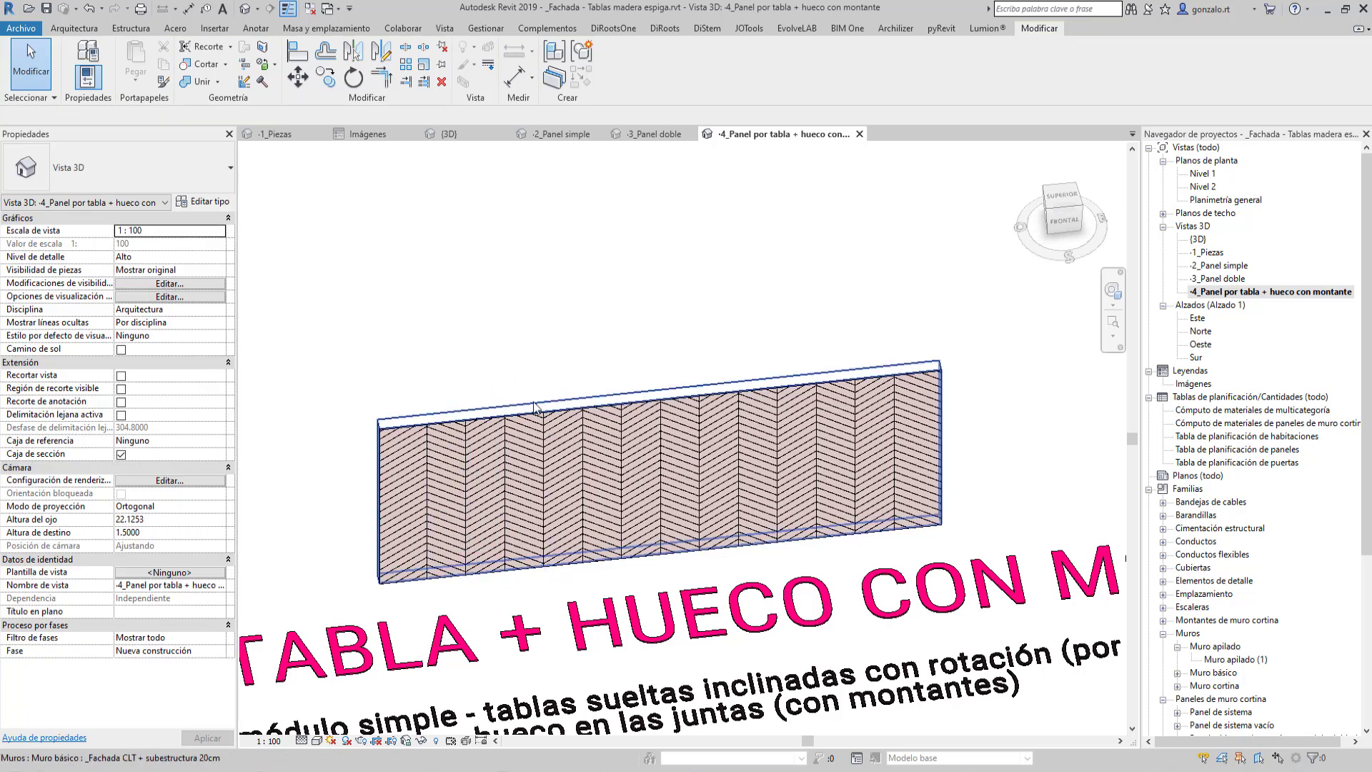